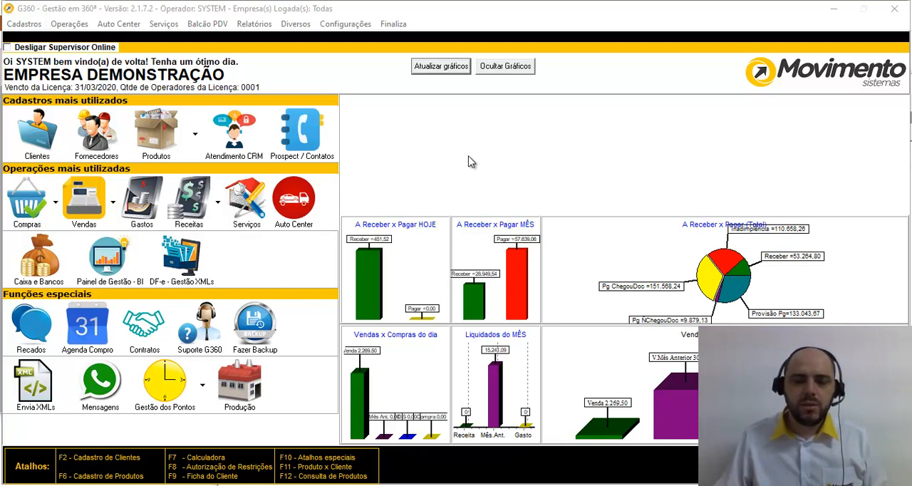
# Step: Open the receivables (Receitas) list and filter it by due dates from 20/03/20 to 23/03/20
pyautogui.click(199, 206)
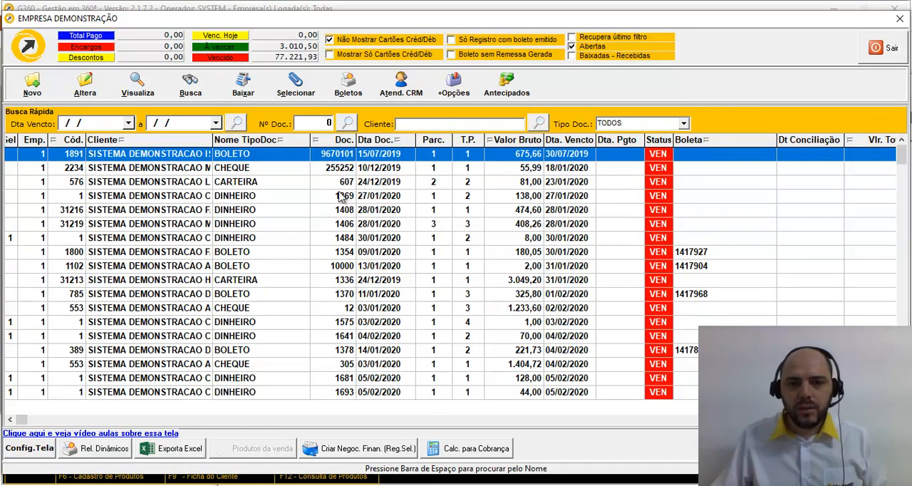
pyautogui.click(100, 120)
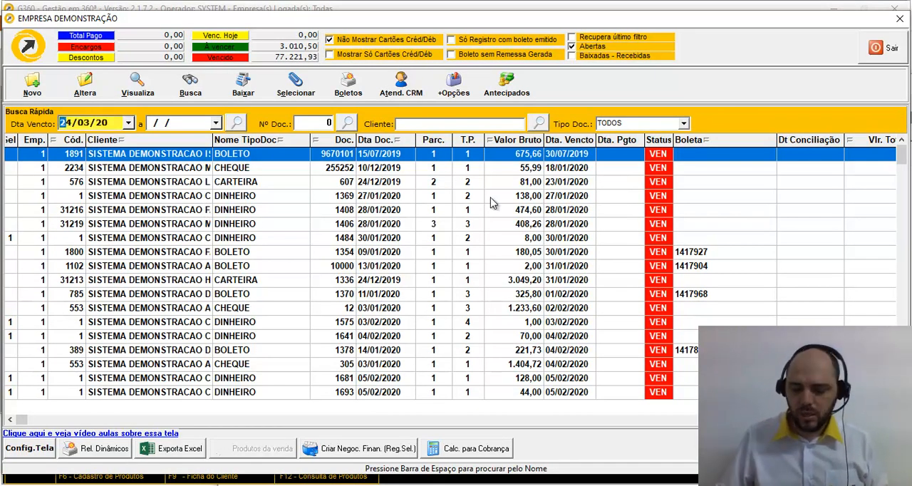
pyautogui.write('20')
pyautogui.press('Return')
pyautogui.write('23')
pyautogui.press('Return')
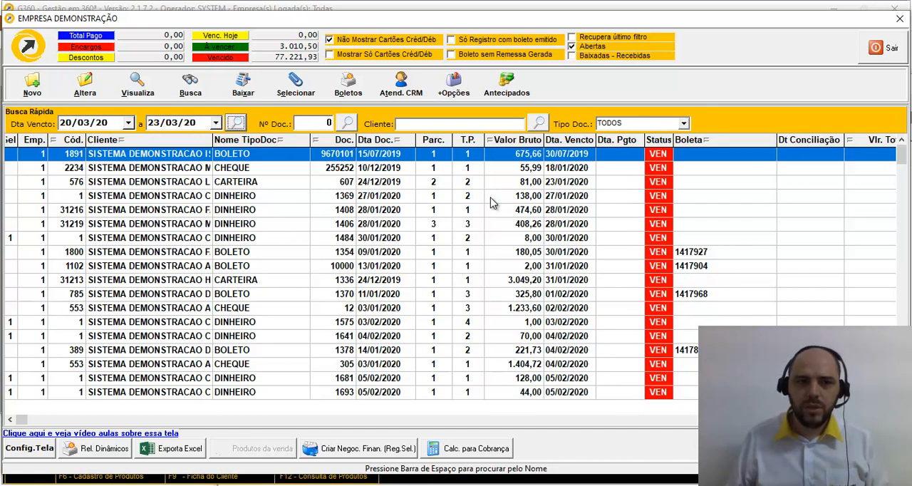
pyautogui.press('Return')
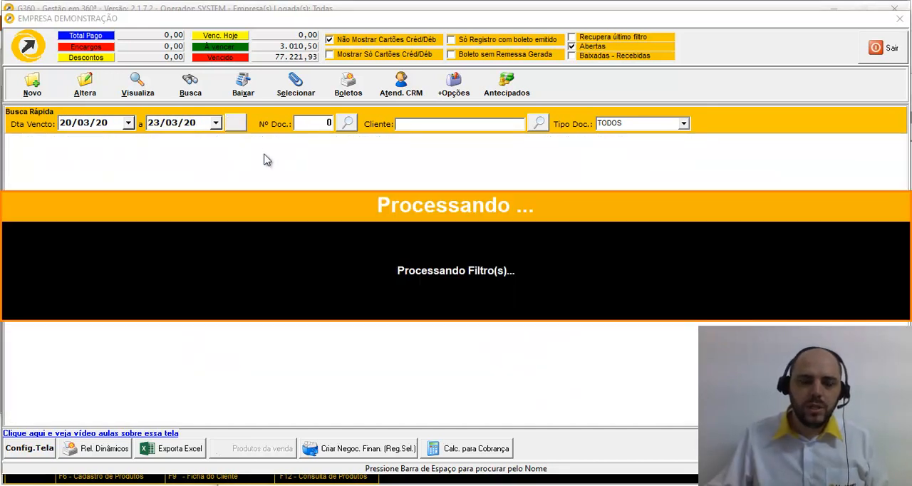
pyautogui.click(270, 169)
pyautogui.press('Up')
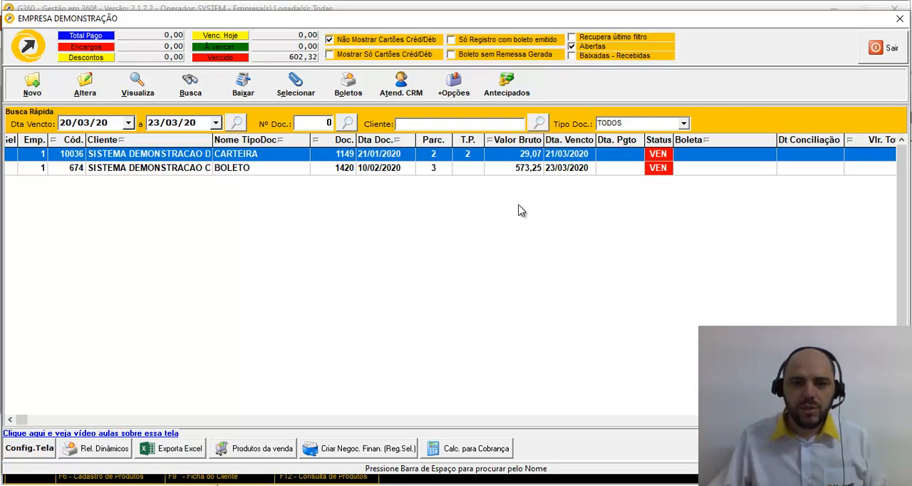
# Step: Check the columns of the receivables list and open its grid configuration to review the selectable fields
pyautogui.click(553, 422)
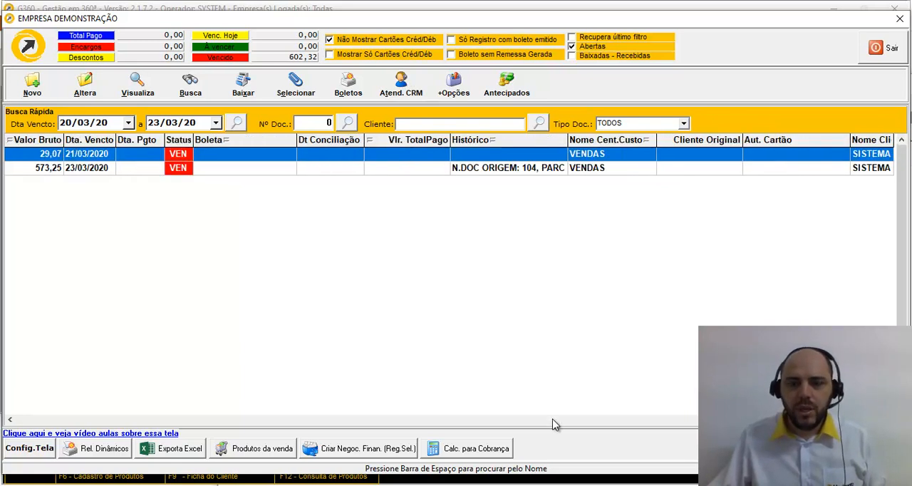
pyautogui.click(554, 422)
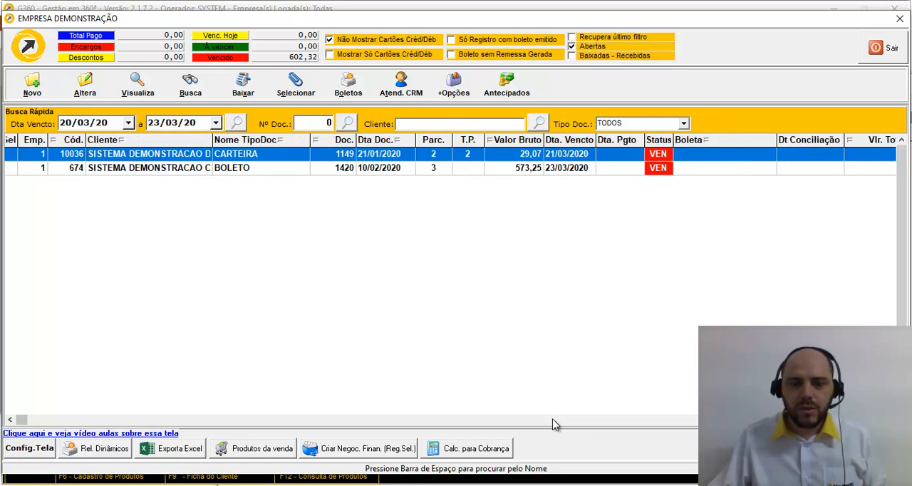
pyautogui.click(15, 450)
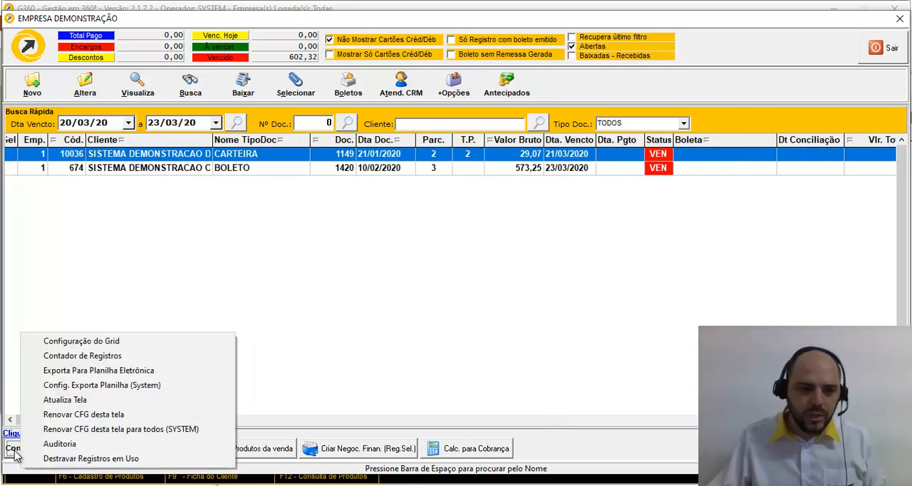
pyautogui.click(90, 348)
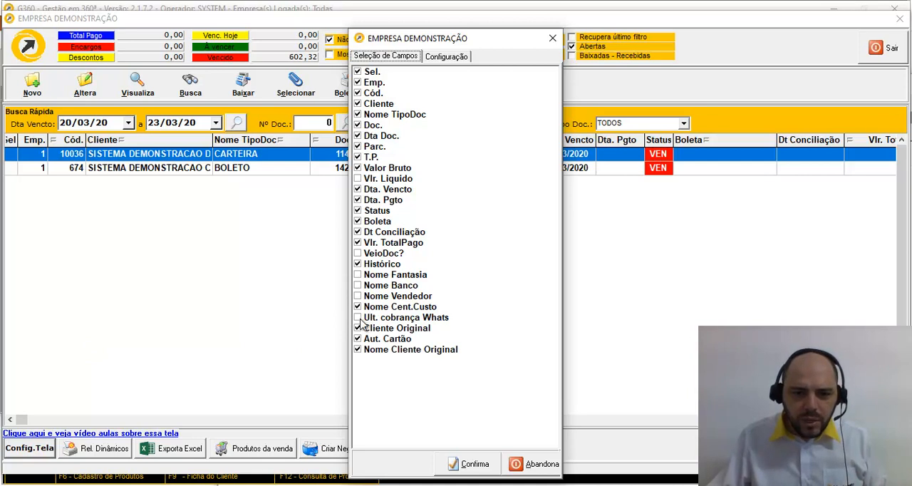
pyautogui.click(401, 321)
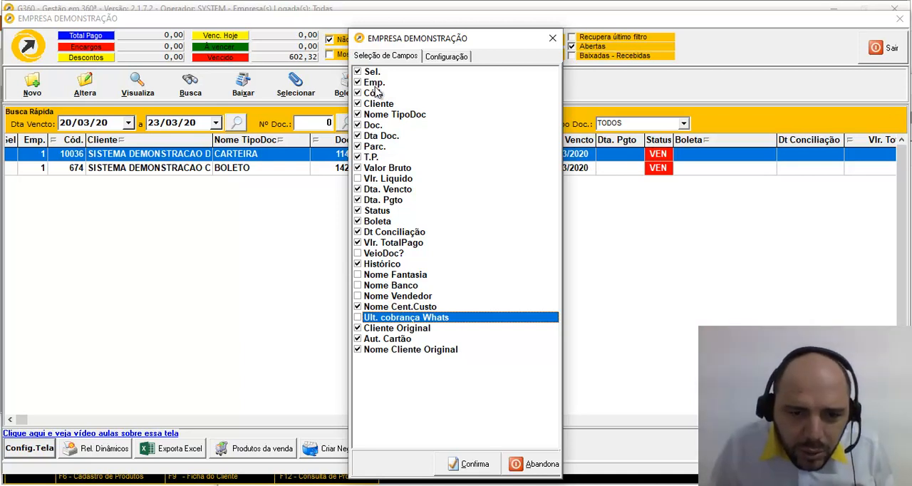
# Step: Add the TELEFONE1 field to the grid configuration with the alias Fone1
pyautogui.click(442, 60)
pyautogui.click(431, 412)
pyautogui.write('TEO')
pyautogui.write('LEFONE1')
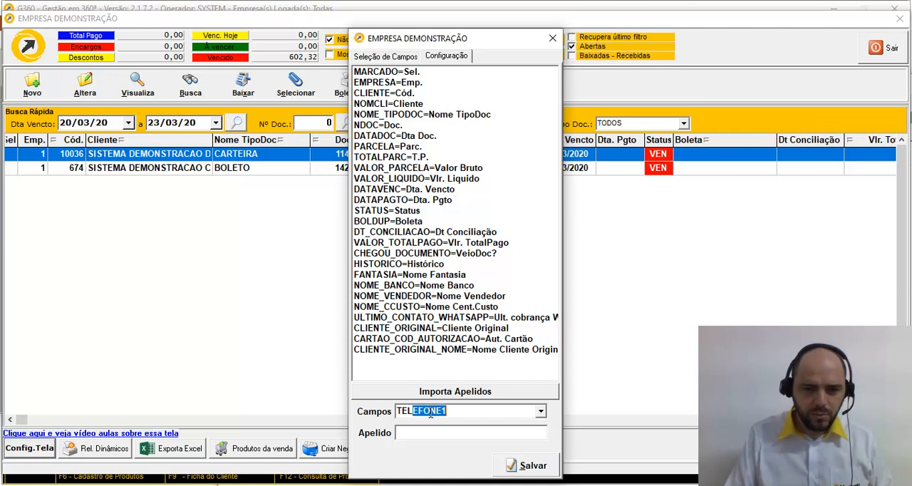
pyautogui.press('Tab')
pyautogui.write('fONE1')
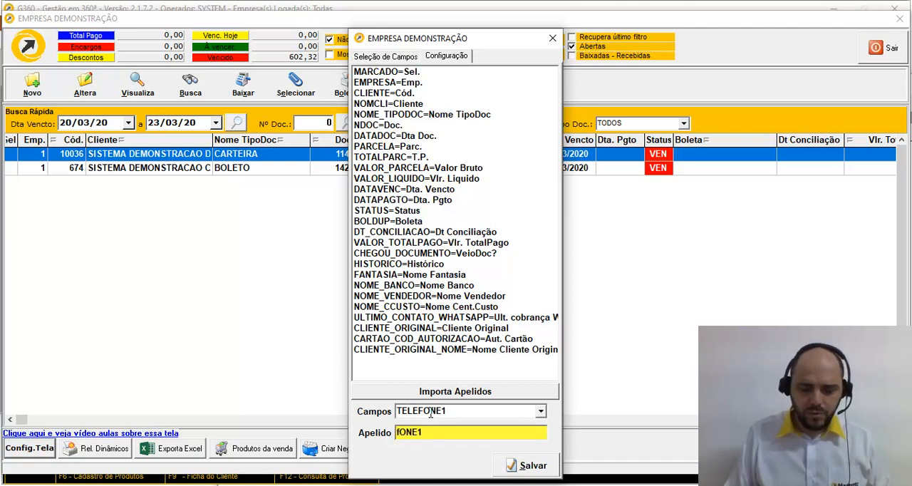
pyautogui.hotkey('shift', 'Home')
pyautogui.write('Fone')
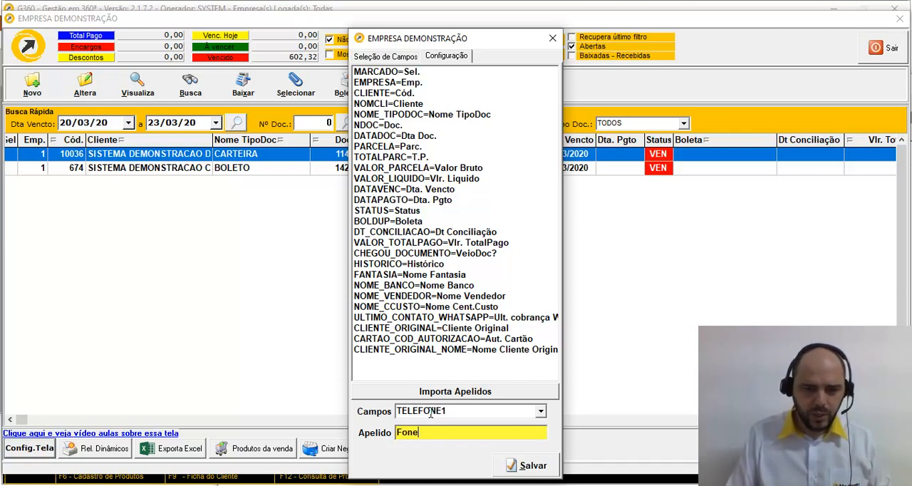
pyautogui.write('1')
pyautogui.press('Return')
# Step: Add the TELEFONE2 field to the grid configuration with the alias Fone2
pyautogui.write('TELEFONE2')
pyautogui.press('Tab')
pyautogui.write('Fone')
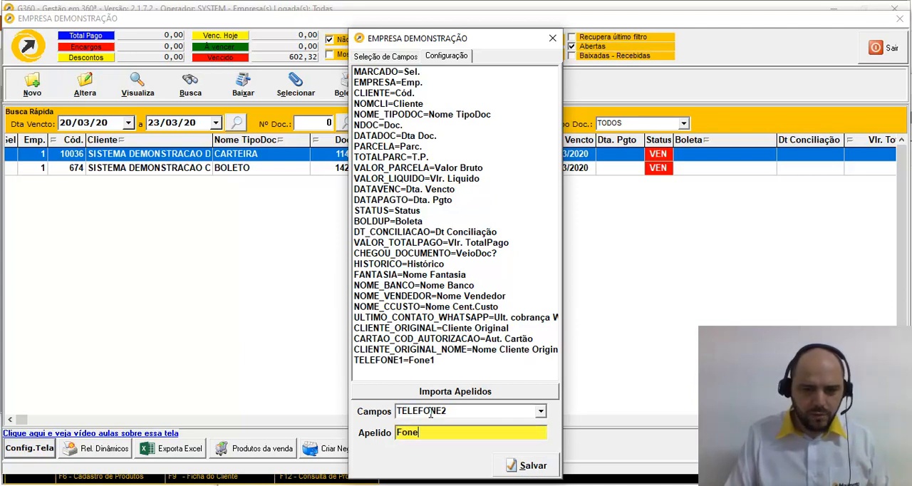
pyautogui.write('2')
pyautogui.press('Return')
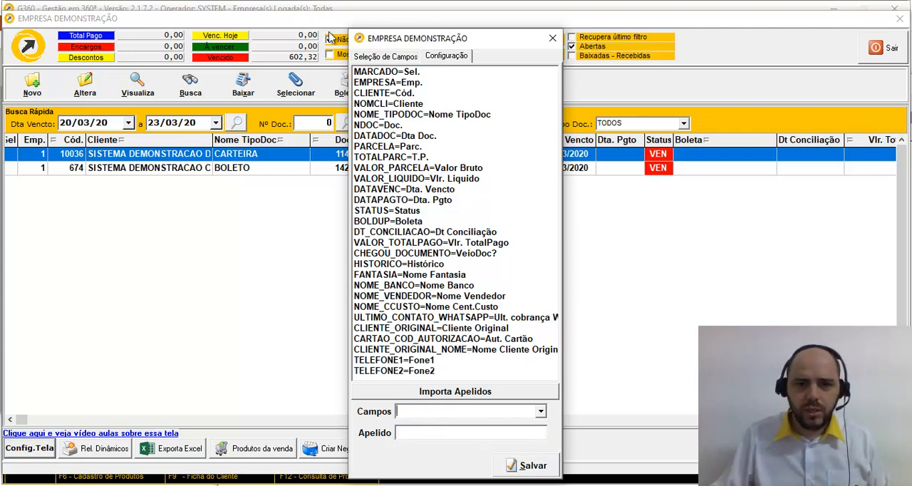
# Step: Enable the Fone1 and Fone2 fields in the grid's field selection and confirm the configuration
pyautogui.click(380, 57)
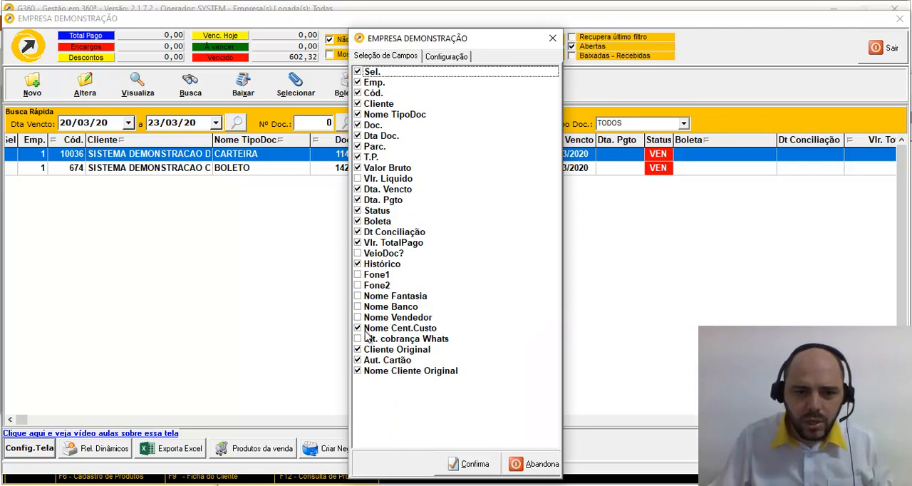
pyautogui.click(358, 275)
pyautogui.click(358, 286)
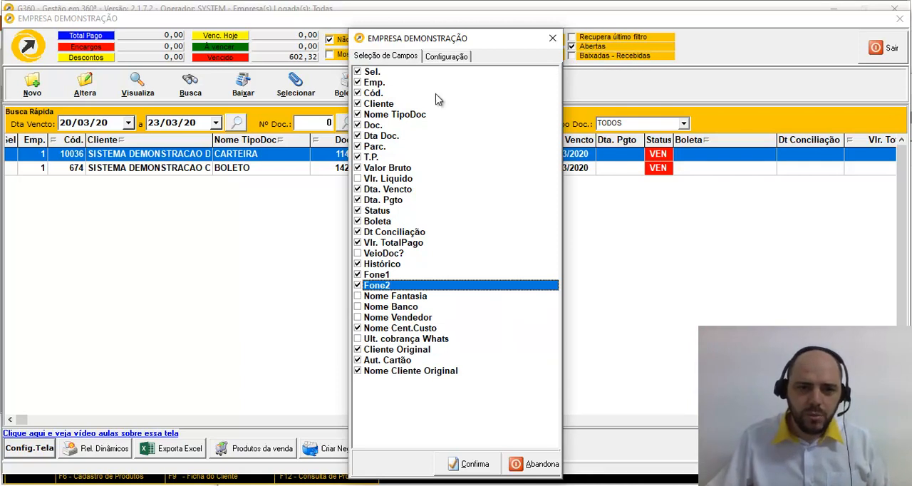
pyautogui.click(474, 464)
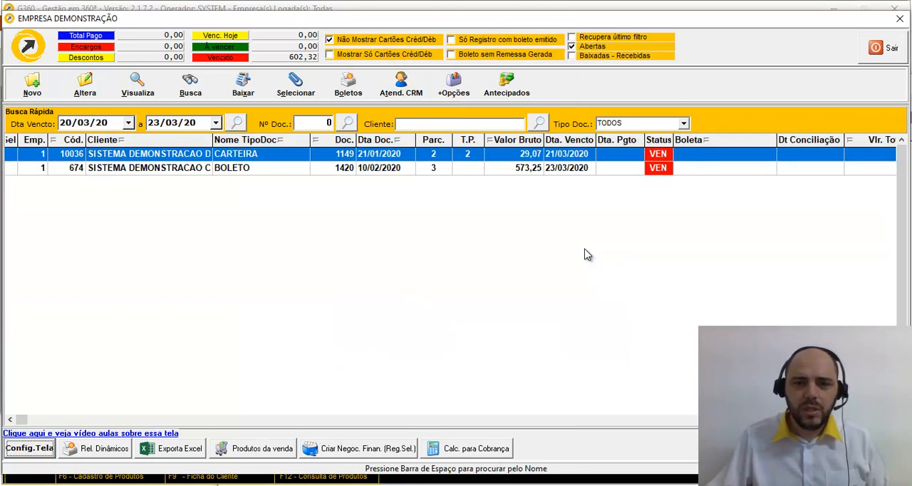
# Step: Move the Fone1 and Fone2 columns in front of the Dt Conciliação column in the receivables grid
pyautogui.click(820, 420)
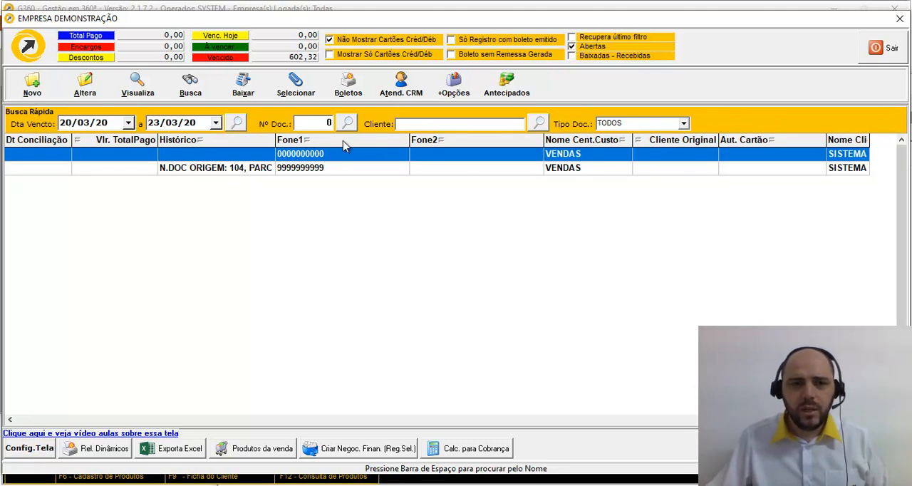
pyautogui.moveTo(44, 148); pyautogui.dragTo(44, 149)
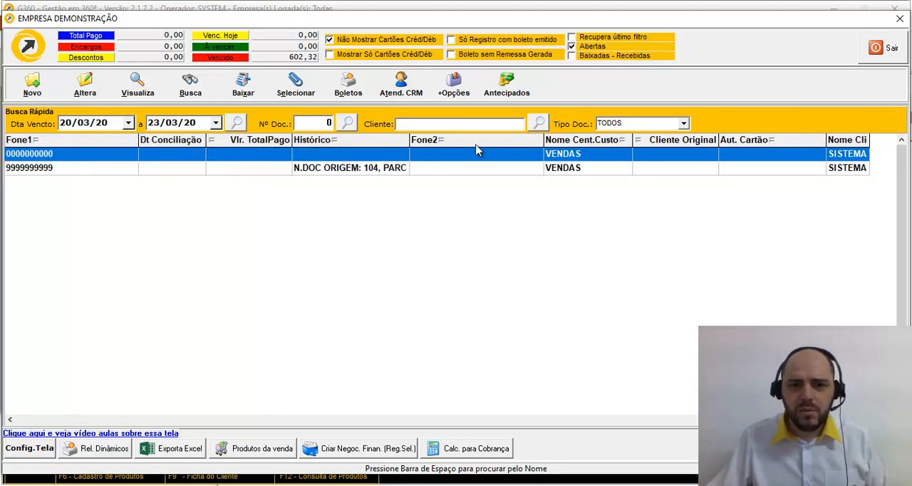
pyautogui.moveTo(443, 143); pyautogui.dragTo(171, 148)
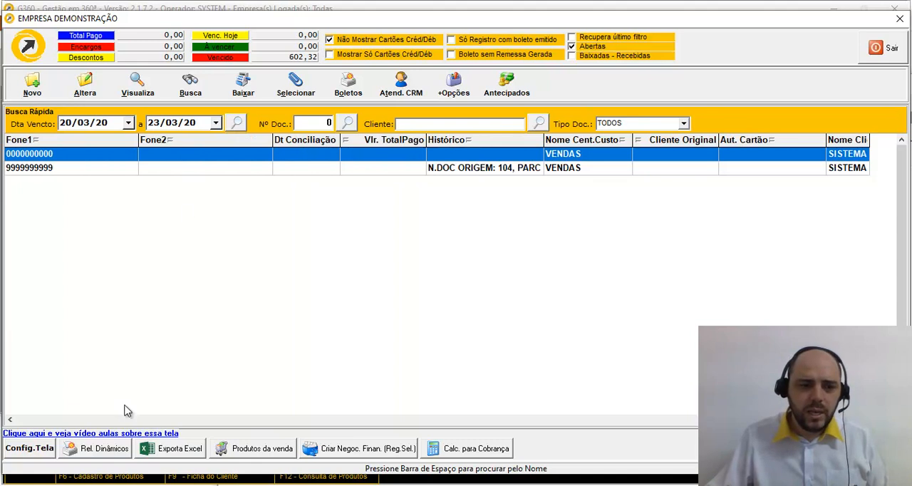
pyautogui.click(34, 421)
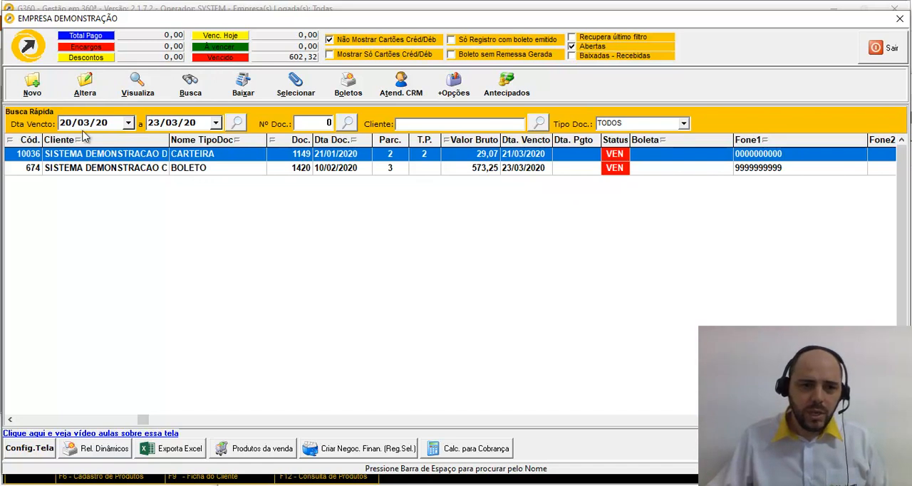
# Step: Examine the advanced search filters and the available document types, then close the search without applying a filter
pyautogui.click(190, 87)
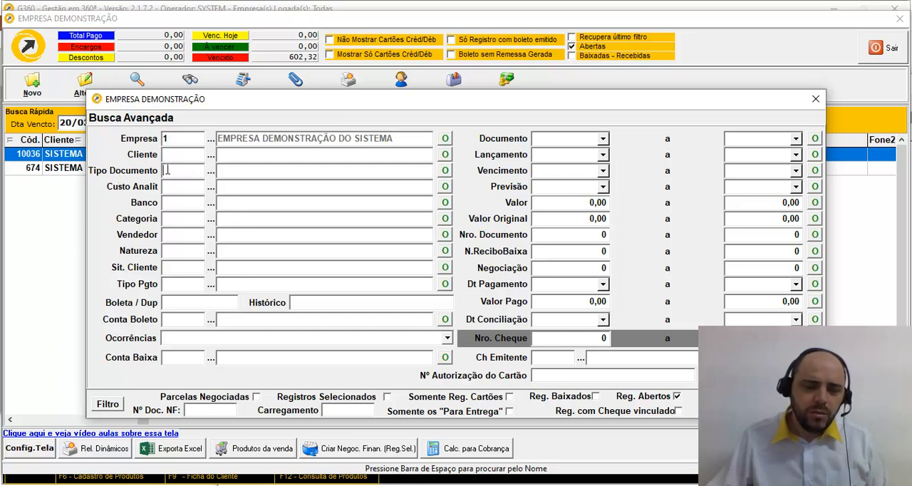
pyautogui.click(211, 172)
pyautogui.press('Return')
pyautogui.press('Down')
pyautogui.press('Down')
pyautogui.press('Down')
pyautogui.press('Down')
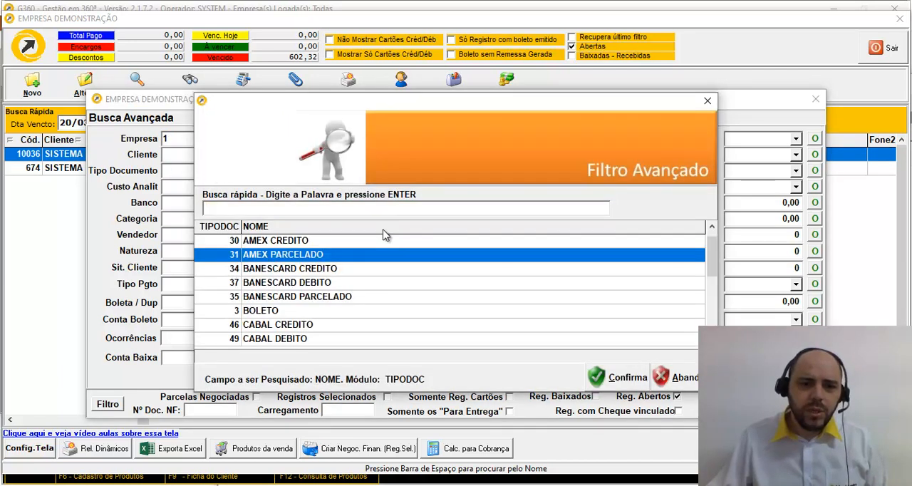
pyautogui.press('Down')
pyautogui.press('Down')
pyautogui.press('Down')
pyautogui.press('Down')
pyautogui.press('Down')
pyautogui.press('Down')
pyautogui.press('Down')
pyautogui.press('Down')
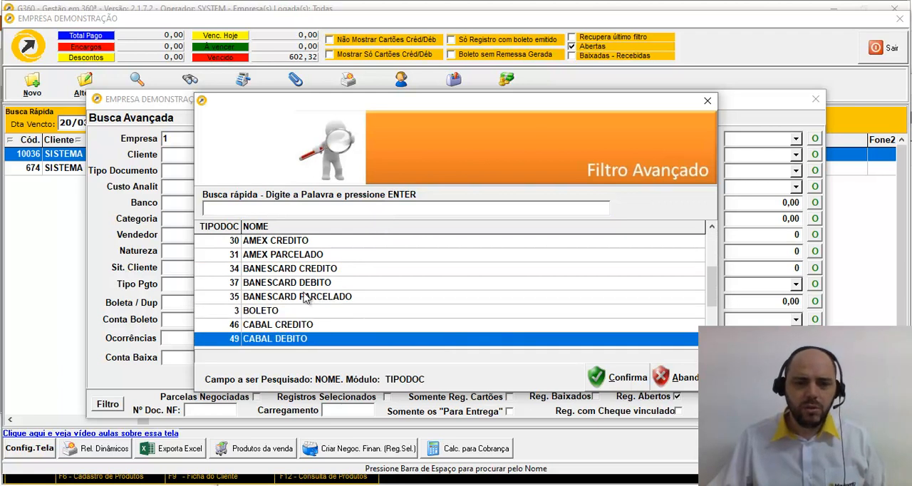
pyautogui.press('Down')
pyautogui.press('Down')
pyautogui.press('Down')
pyautogui.press('Down')
pyautogui.press('Down')
pyautogui.press('Down')
pyautogui.press('Down')
pyautogui.press('Down')
pyautogui.press('Down')
pyautogui.press('Down')
pyautogui.press('Down')
pyautogui.press('Down')
pyautogui.press('Down')
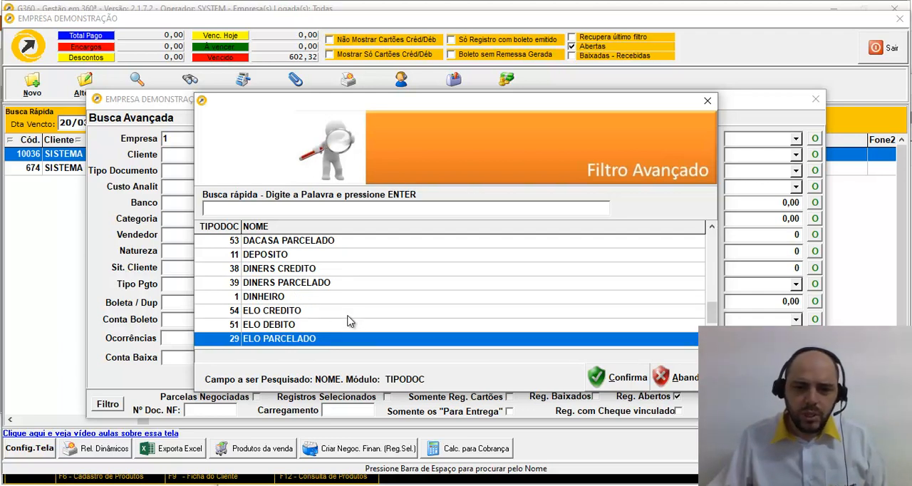
pyautogui.press('Escape')
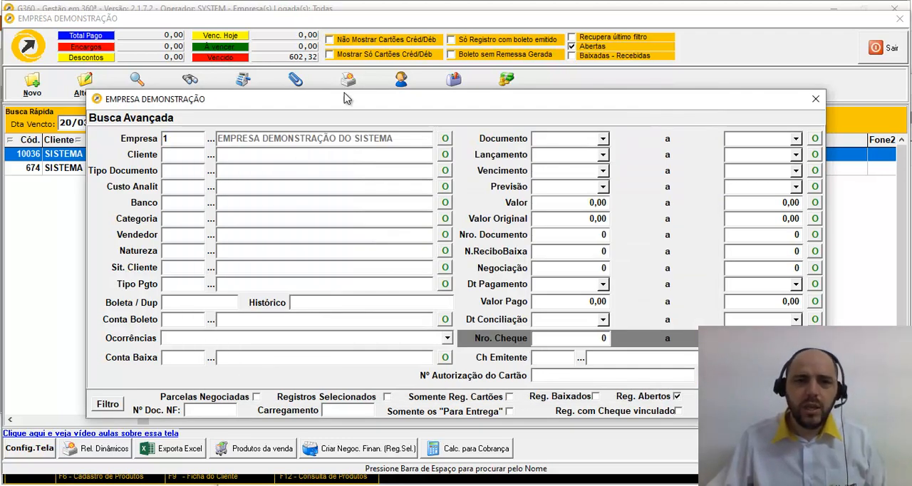
pyautogui.click(815, 99)
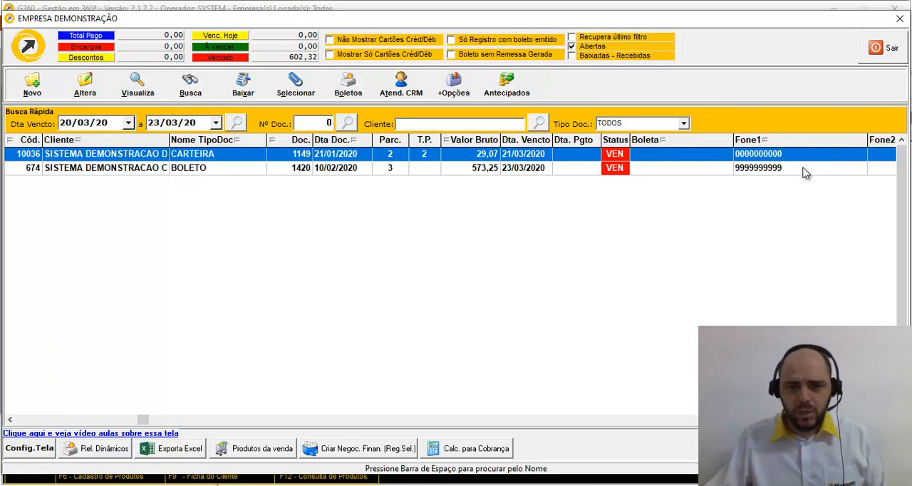
# Step: Start a new CRM attendance record for the CARTEIRA receivable and enter the contact person's name
pyautogui.click(404, 89)
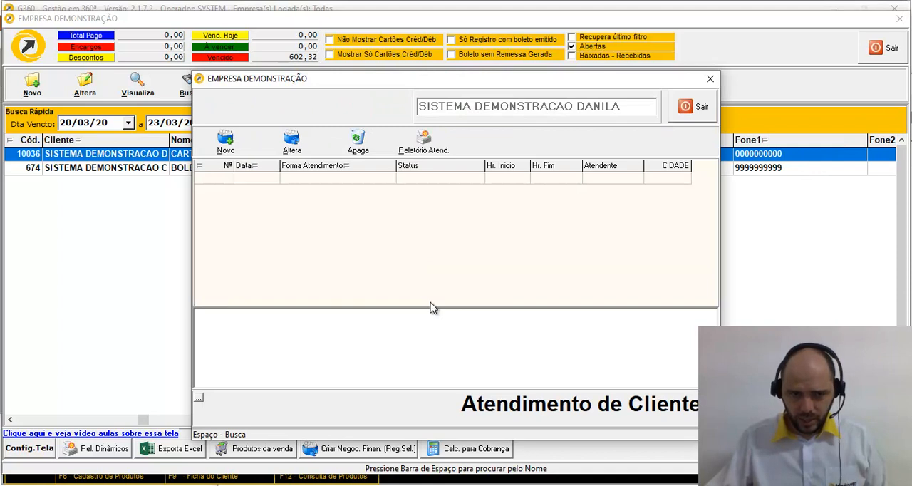
pyautogui.click(226, 147)
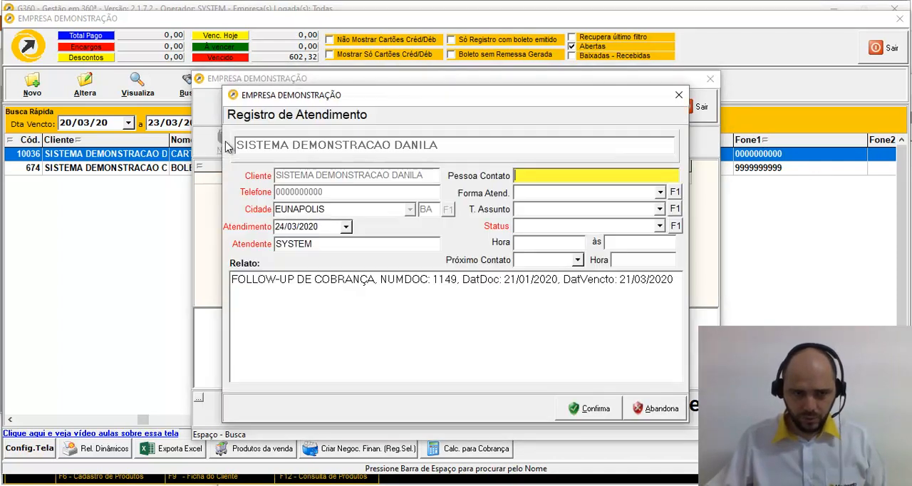
pyautogui.click(680, 95)
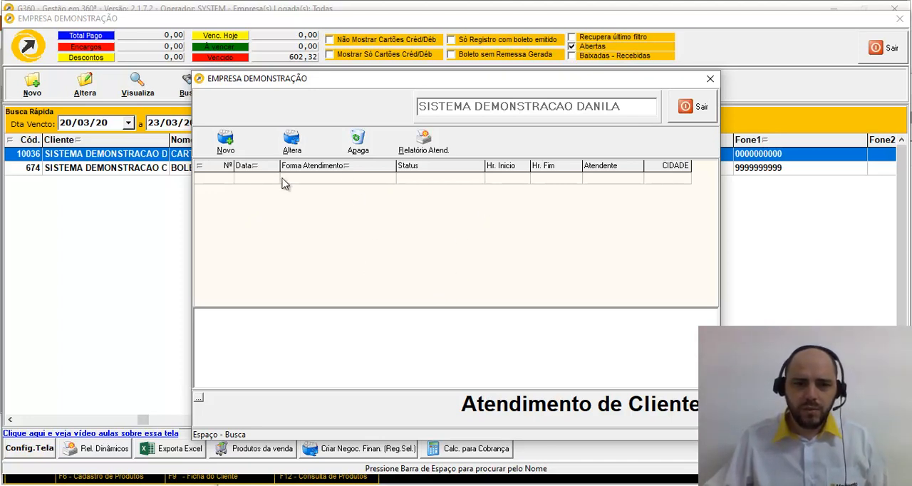
pyautogui.click(225, 141)
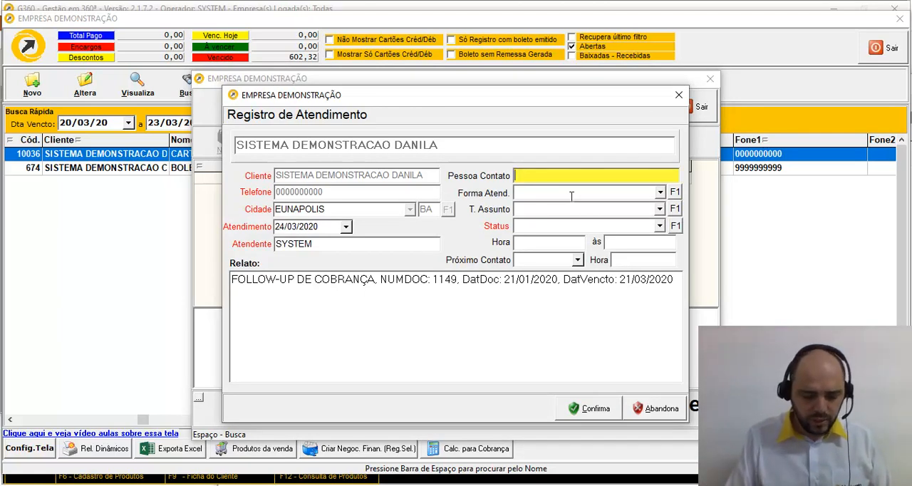
pyautogui.write('ARLOS')
pyautogui.press('Tab')
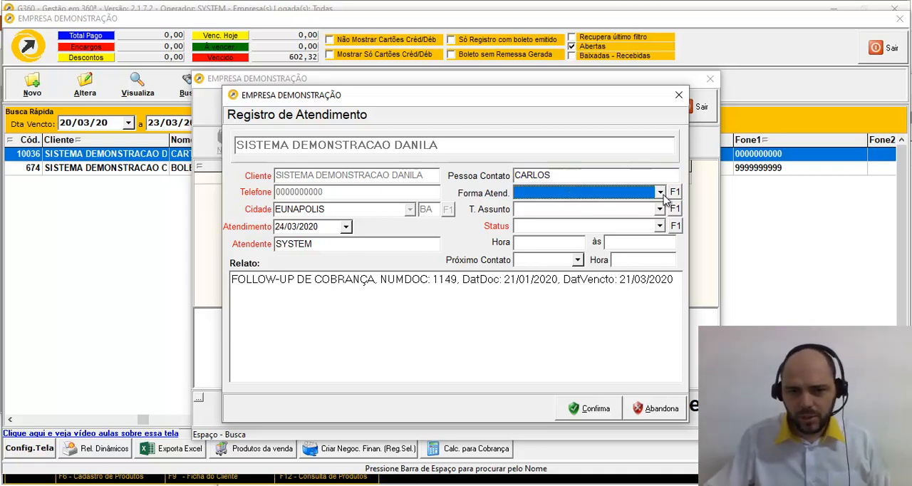
# Step: Set the attendance's contact form to TELEFONE, subject to COBRANÇA, status to PENDENTE and next contact time to 00:00
pyautogui.click(660, 193)
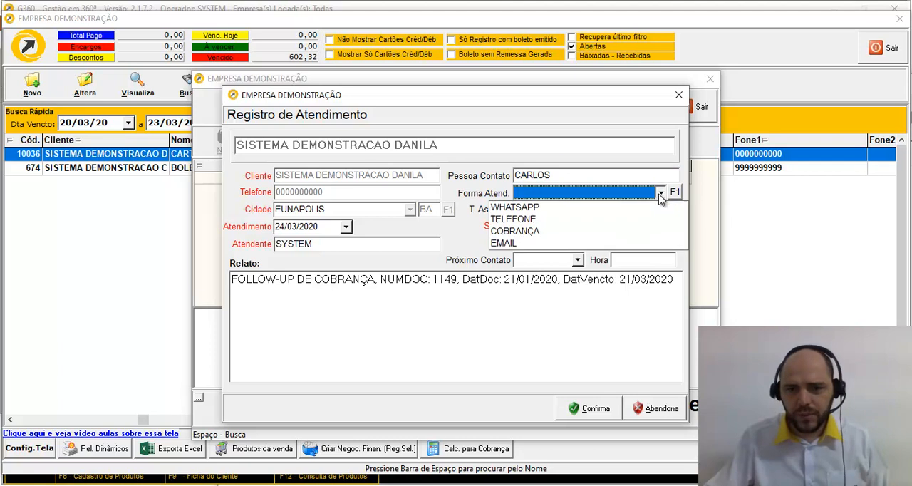
pyautogui.click(524, 221)
pyautogui.click(660, 210)
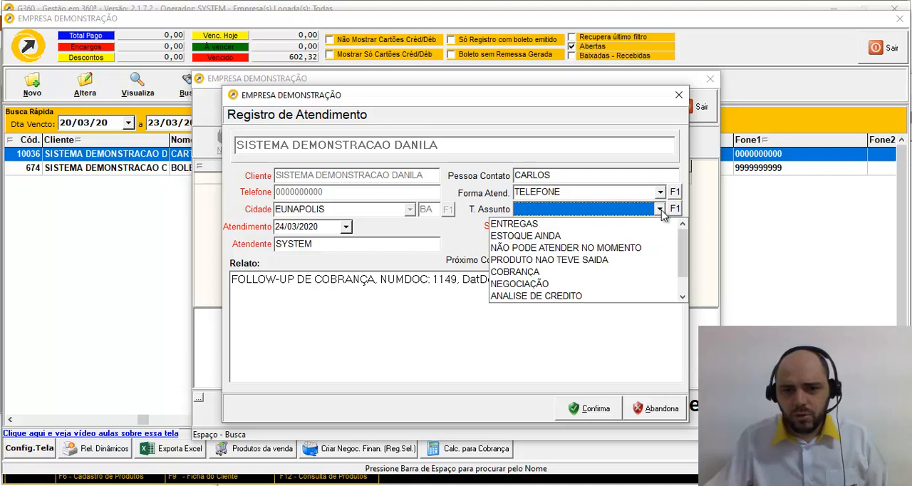
pyautogui.click(513, 272)
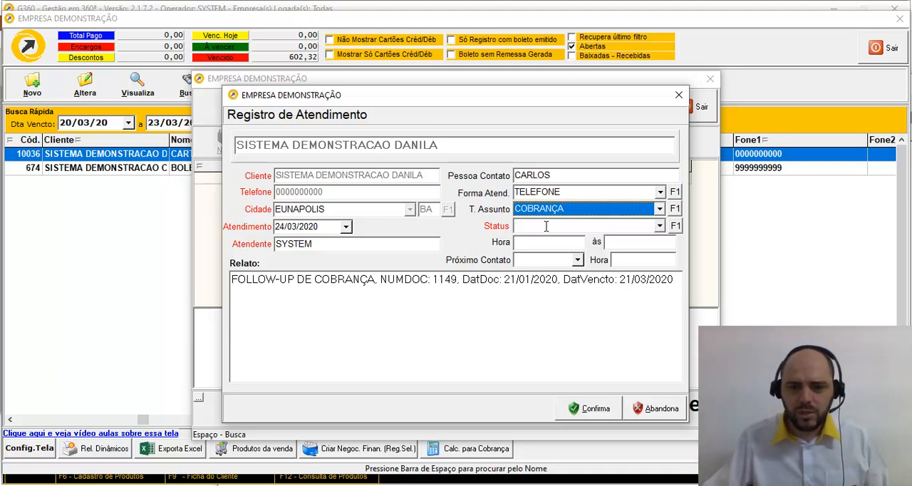
pyautogui.click(660, 226)
pyautogui.click(606, 238)
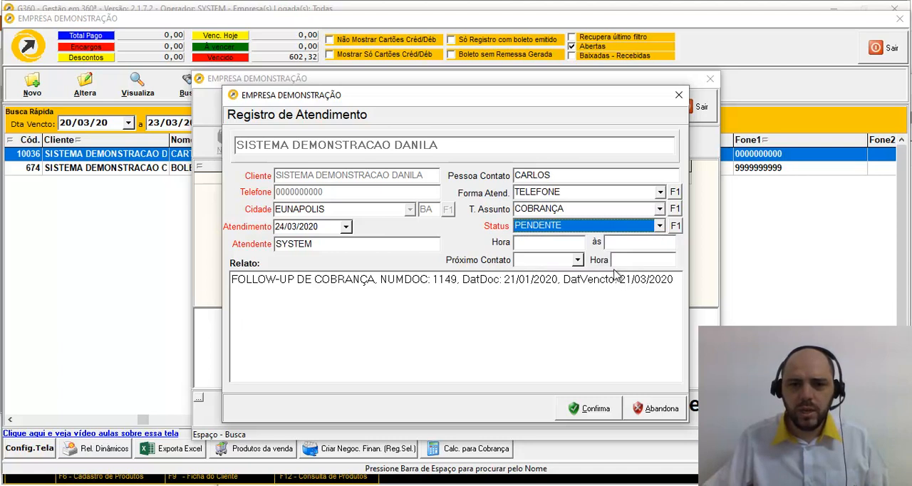
pyautogui.click(643, 260)
pyautogui.write('00:00')
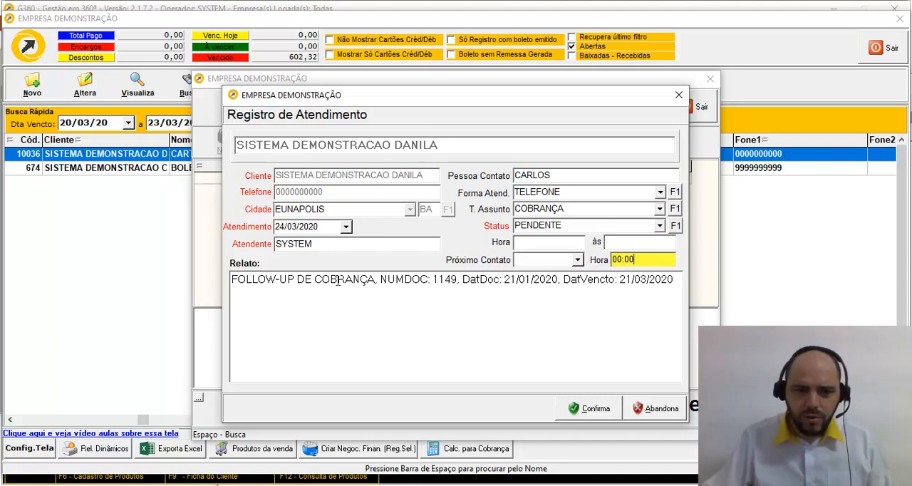
# Step: Add "falei com ele e pediu para retornar a tarde pois deve pagar ainda hoje." to the report, save the record and close the attendance list
pyautogui.click(670, 279)
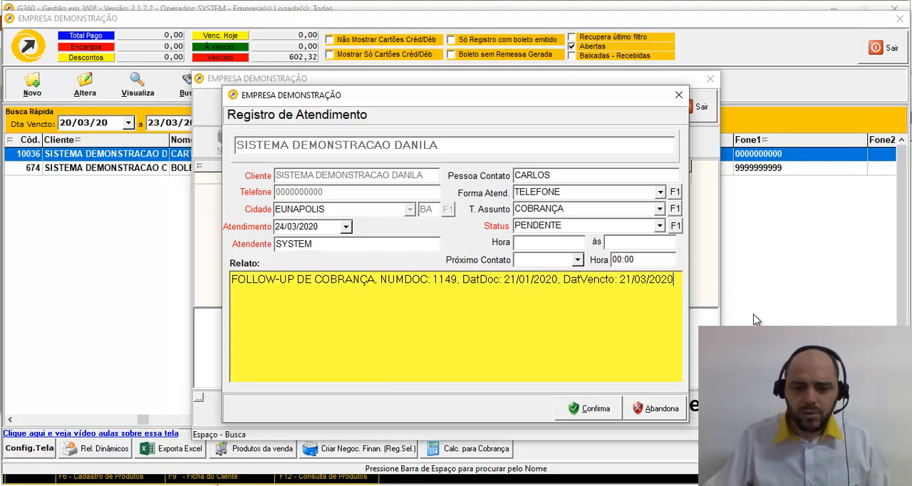
pyautogui.press('Return')
pyautogui.press('Return')
pyautogui.write('falei ')
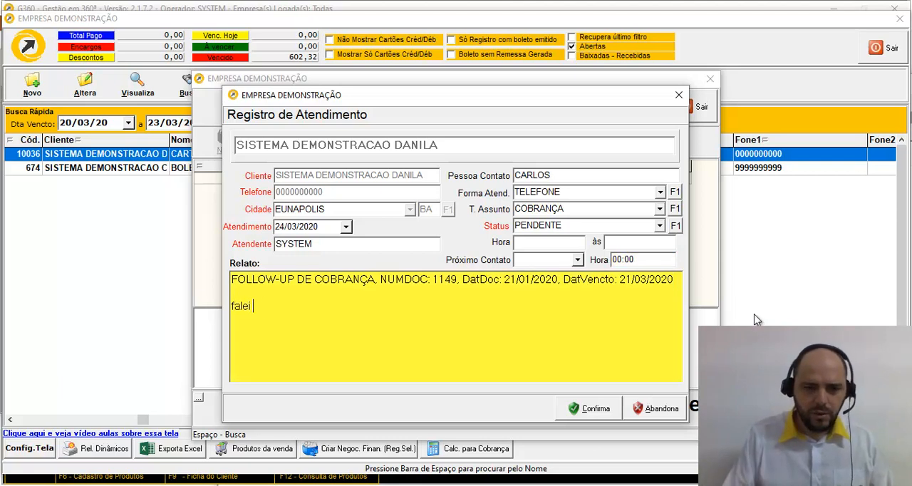
pyautogui.write('com ele e')
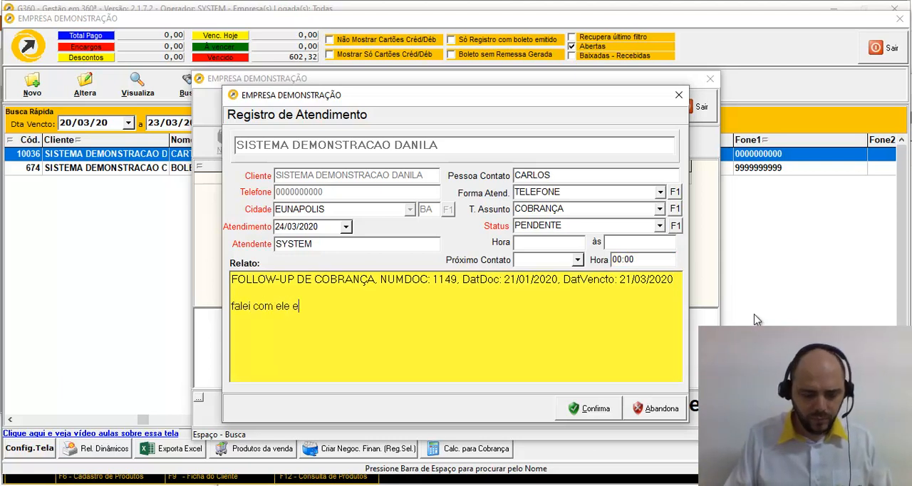
pyautogui.write(' pediu para ')
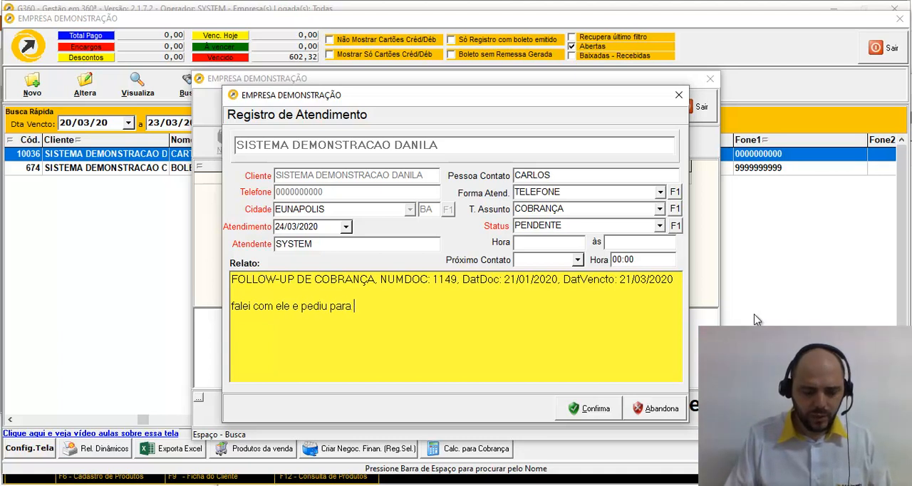
pyautogui.write('retrornar a ta')
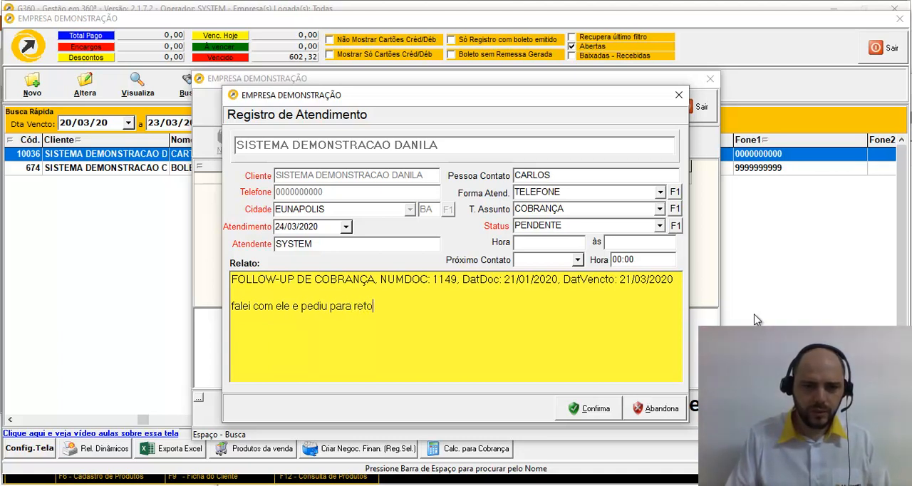
pyautogui.write('rde pois')
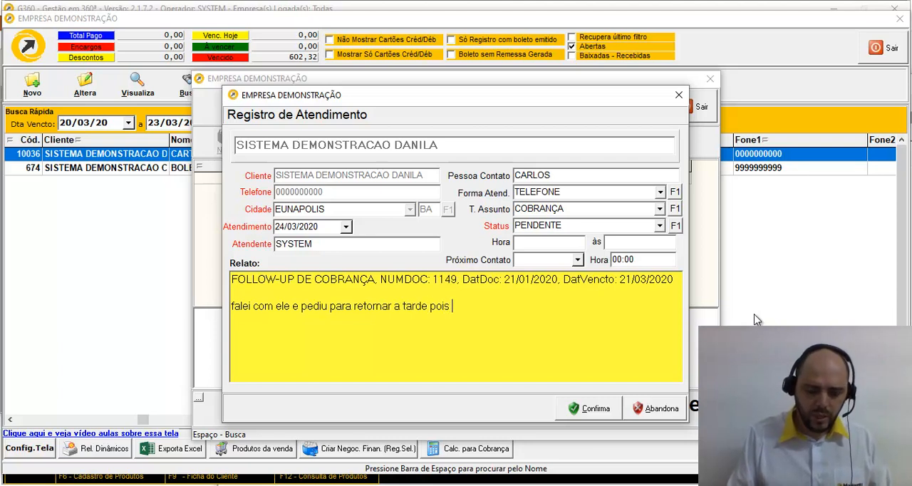
pyautogui.write(' deve pagar ')
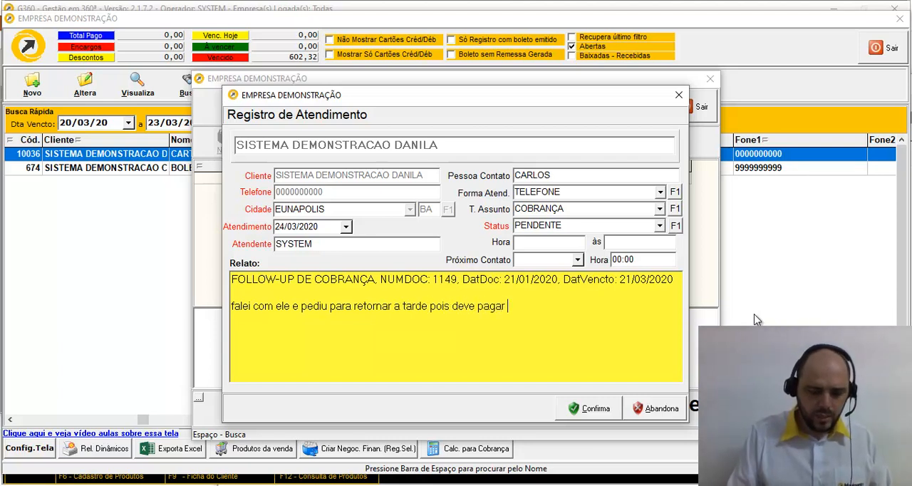
pyautogui.write('ainda hoje.')
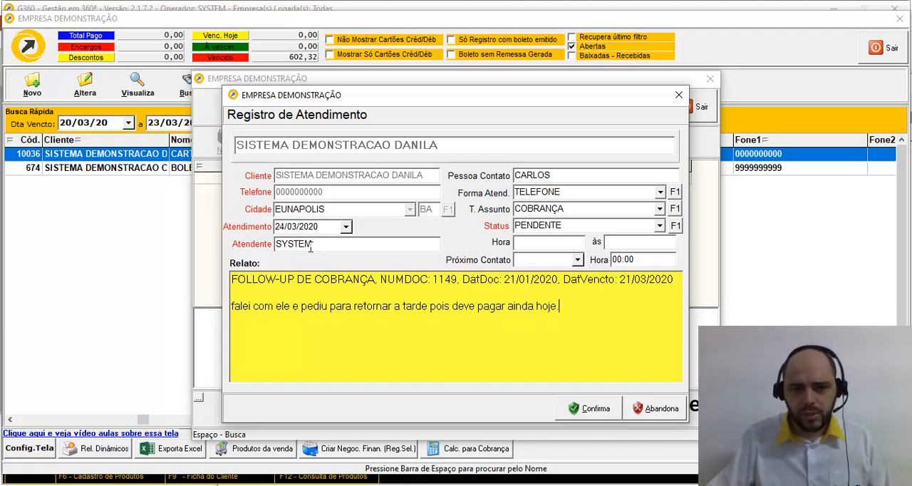
pyautogui.click(582, 411)
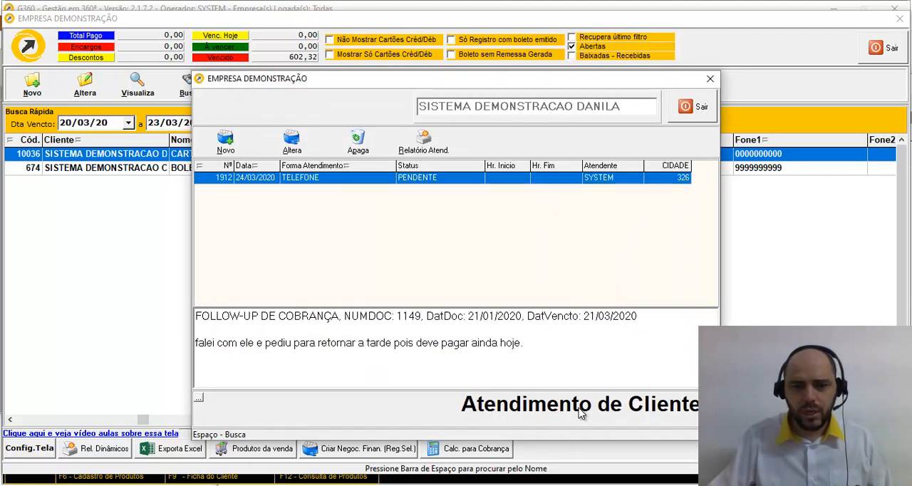
pyautogui.press('Escape')
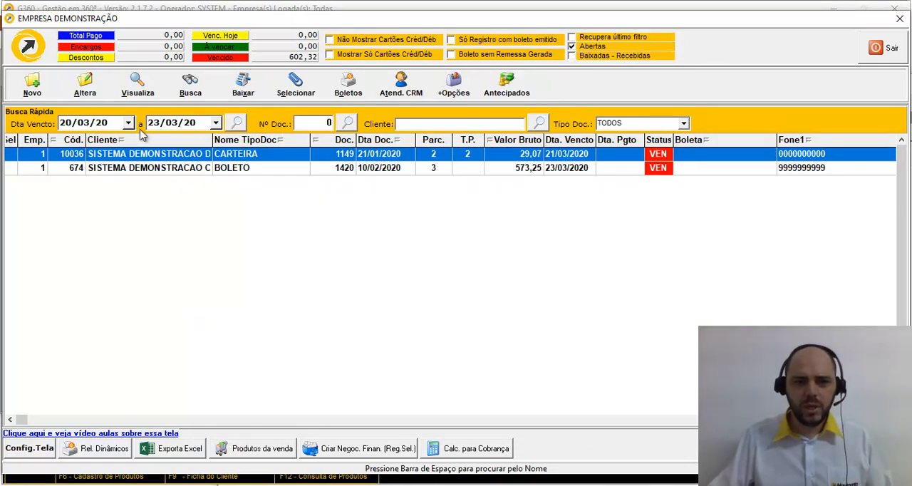
# Step: Reopen the CARTEIRA receivable's CRM attendances and start another record with the contact person's name
pyautogui.click(400, 86)
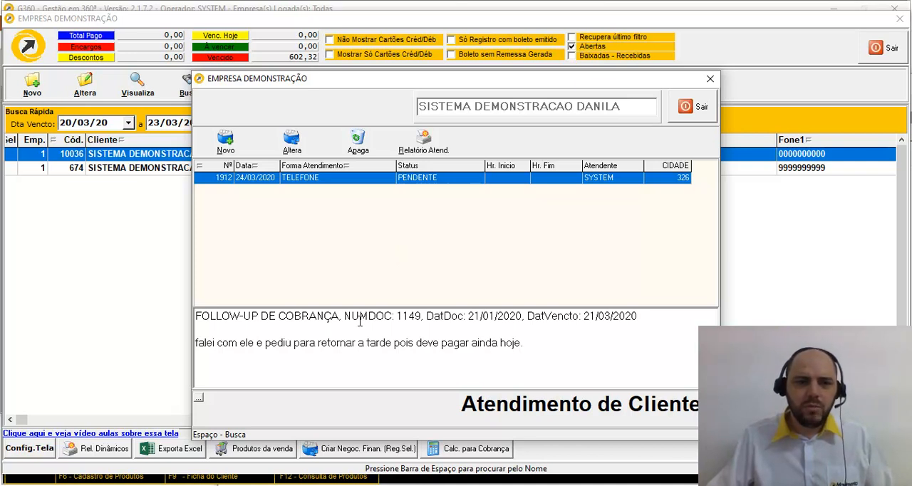
pyautogui.click(535, 343)
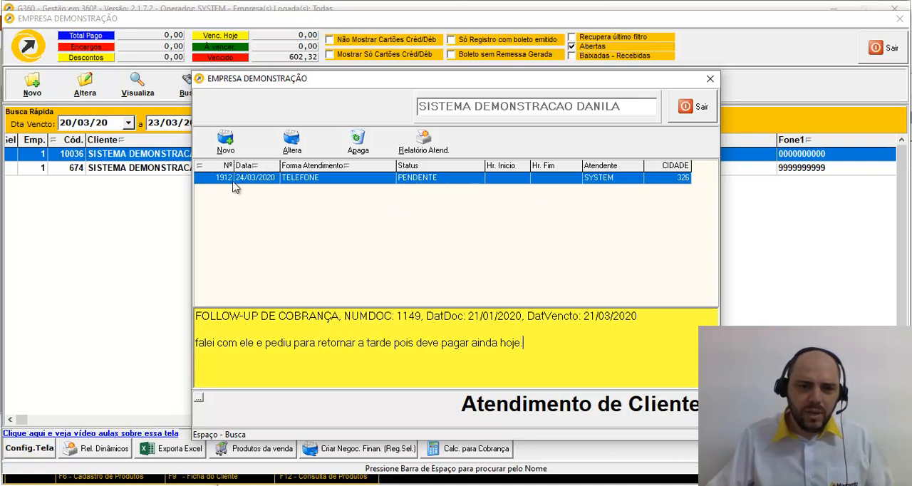
pyautogui.click(226, 143)
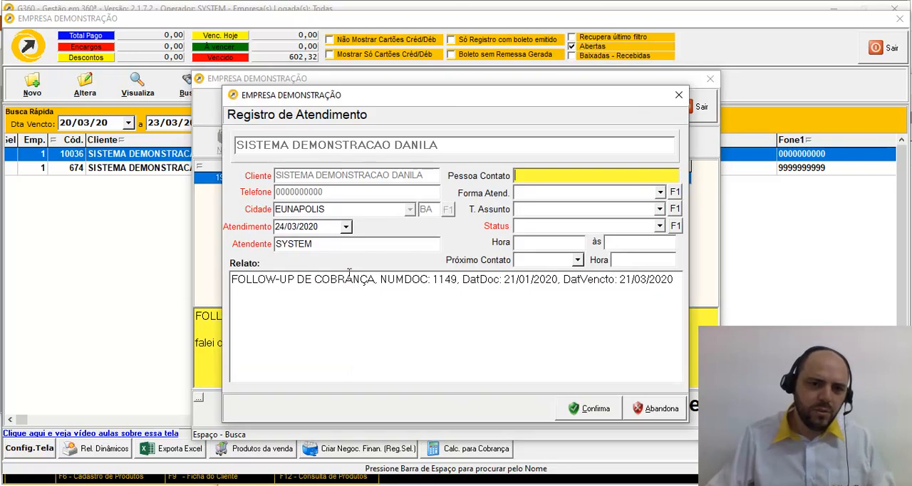
pyautogui.write('CARLOS')
pyautogui.press('Tab')
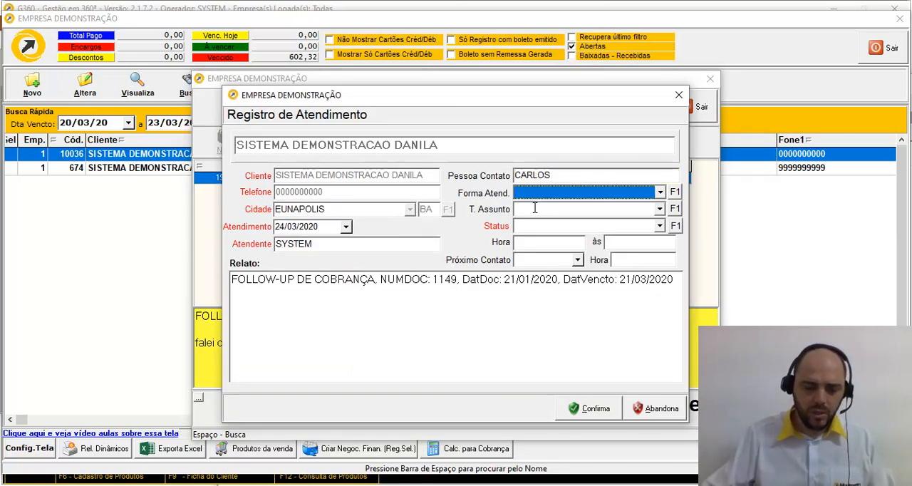
# Step: Set the new attendance's contact form to WHATSAPP, subject to COBRANÇA and status to PENDENTE
pyautogui.write('TELEFONE')
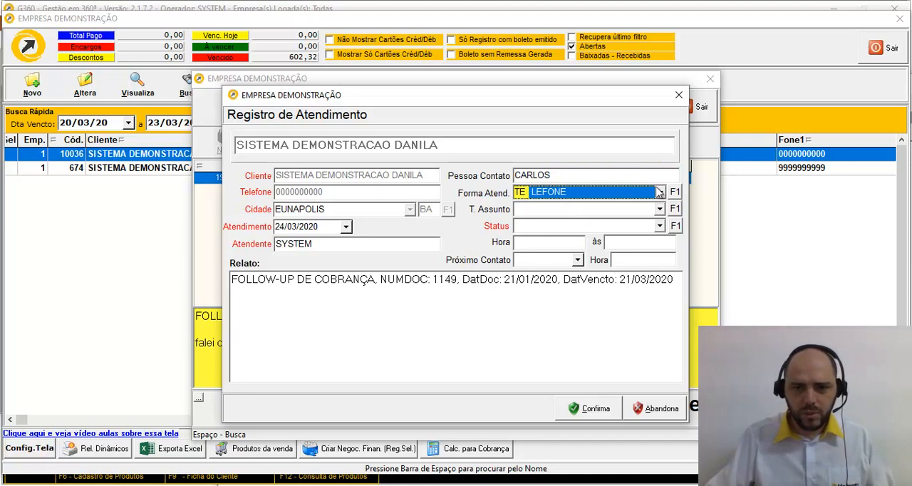
pyautogui.click(660, 192)
pyautogui.click(516, 243)
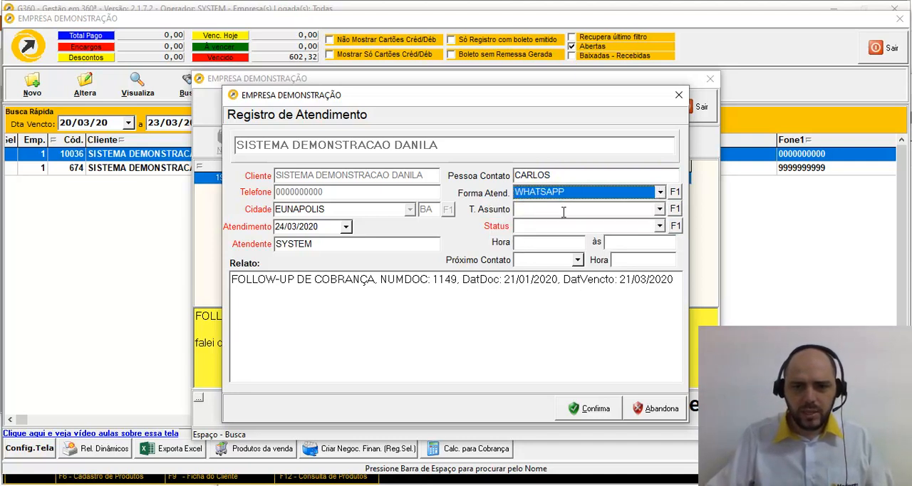
pyautogui.press('Tab')
pyautogui.write('C')
pyautogui.press('Tab')
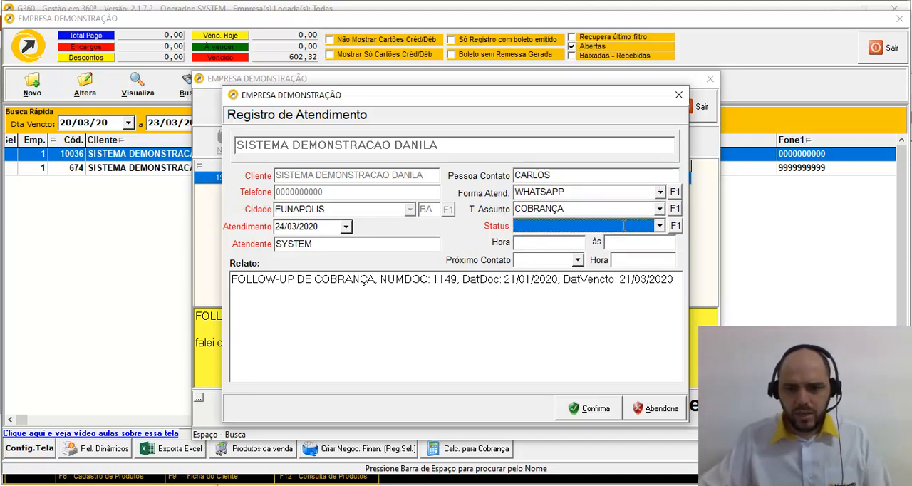
pyautogui.click(660, 226)
pyautogui.click(570, 240)
# Step: Add the note "previsão de pagamento para 28/02" below the follow-up line in the attendance report
pyautogui.click(553, 311)
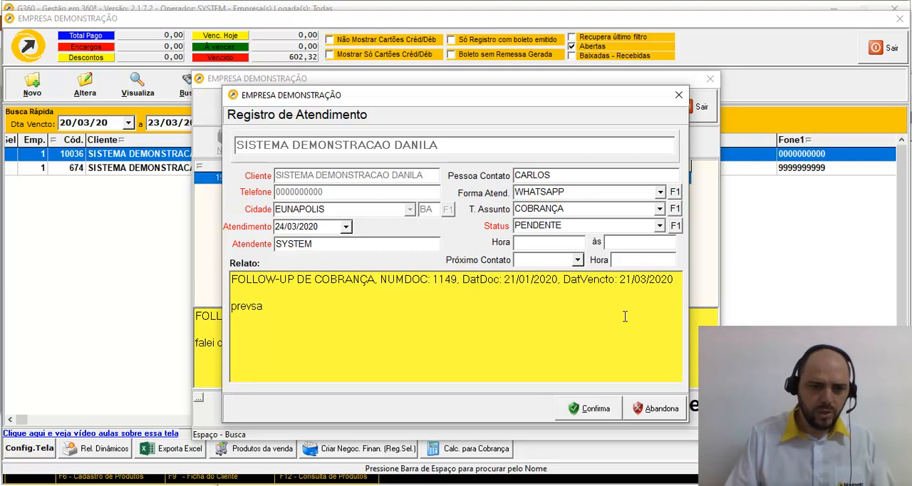
pyautogui.write('previai de a')
pyautogui.hotkey('shift', 'Home')
pyautogui.write('previsão de pagamento para 12121212')
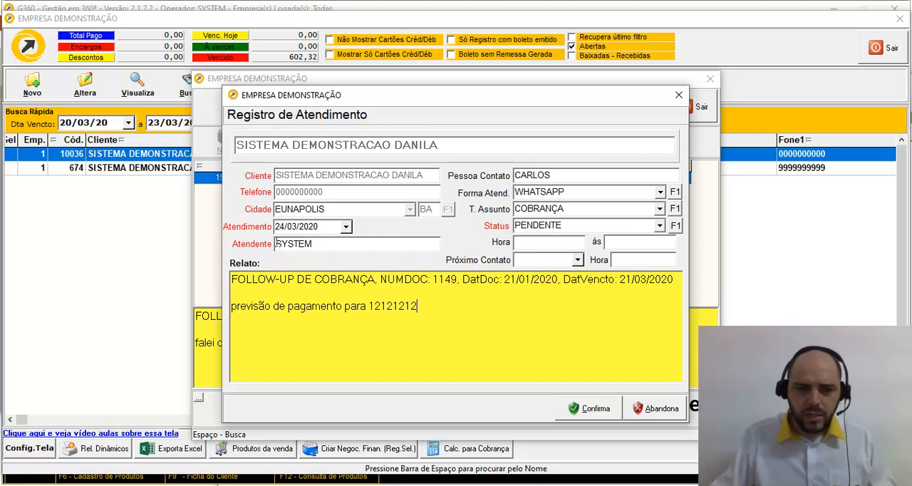
pyautogui.click(544, 261)
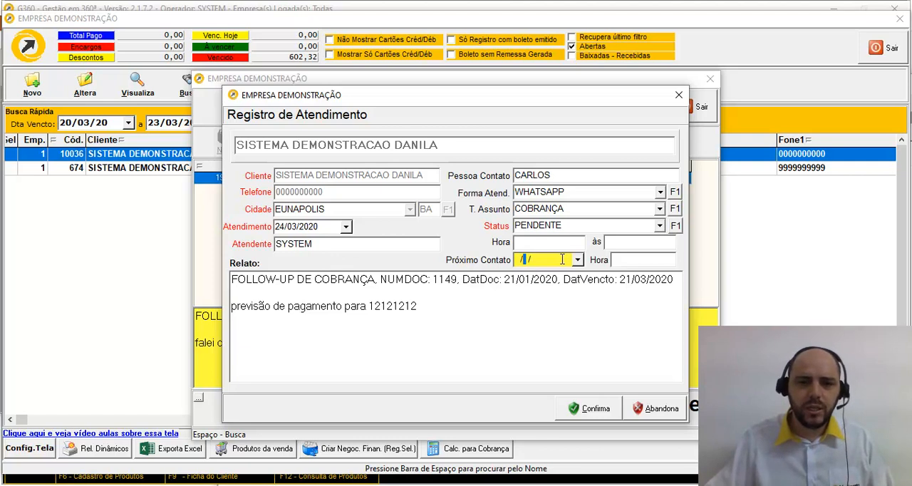
pyautogui.moveTo(545, 260); pyautogui.dragTo(519, 262)
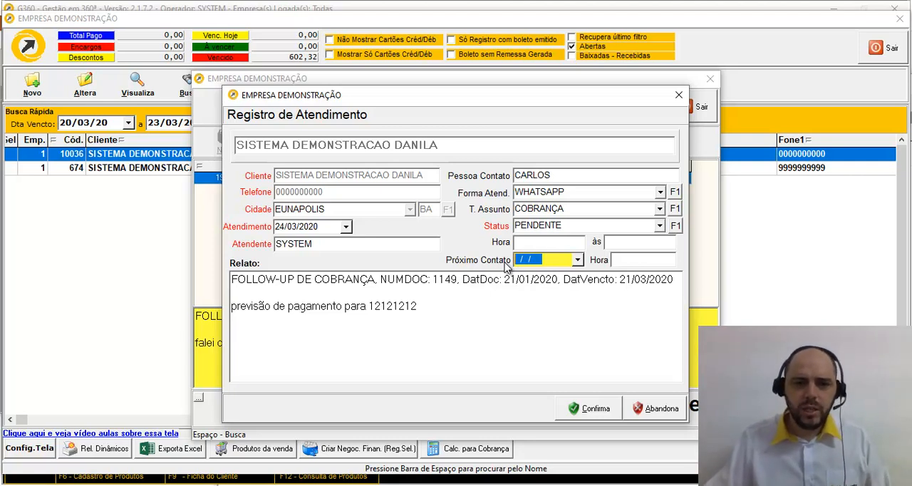
pyautogui.doubleClick(385, 307)
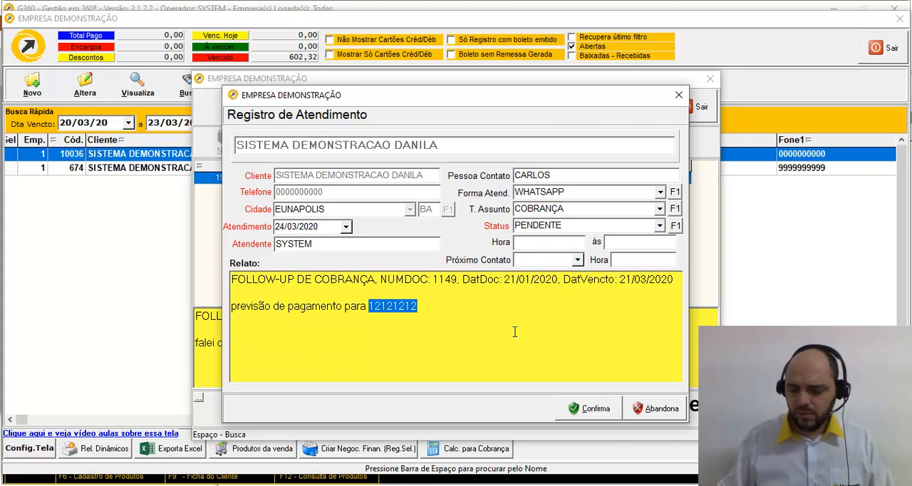
pyautogui.write('28/0')
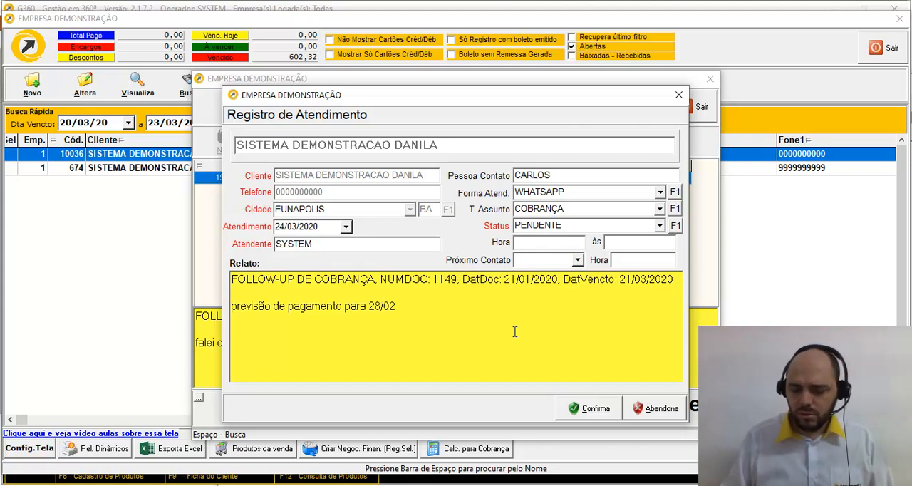
# Step: Set the next contact to 28/02/2020 at 00:00
pyautogui.click(563, 261)
pyautogui.write('280220')
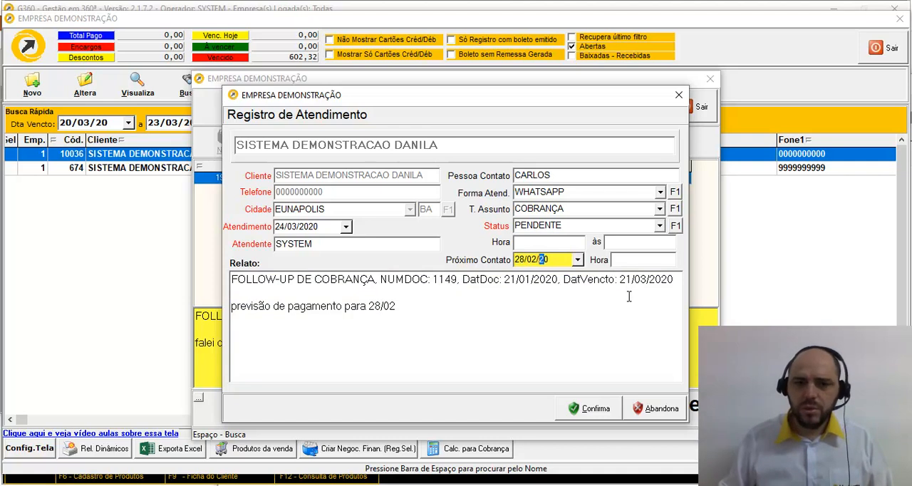
pyautogui.press('Tab')
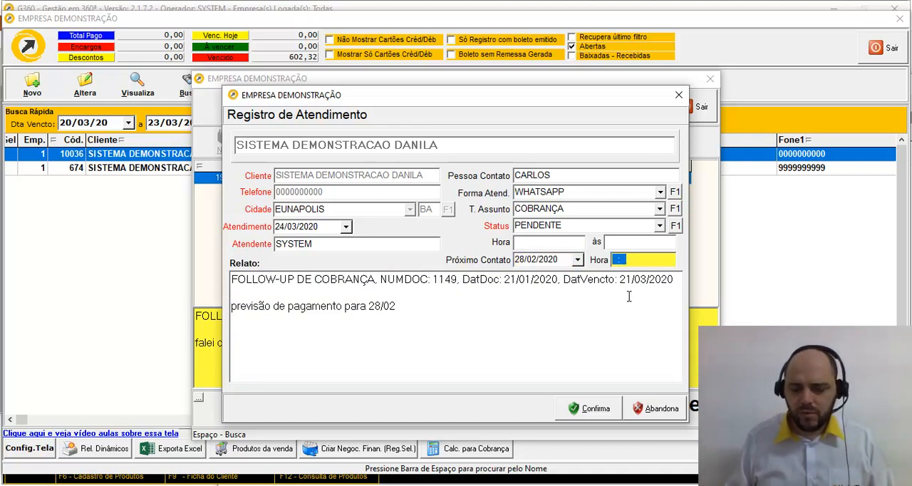
pyautogui.write('0000')
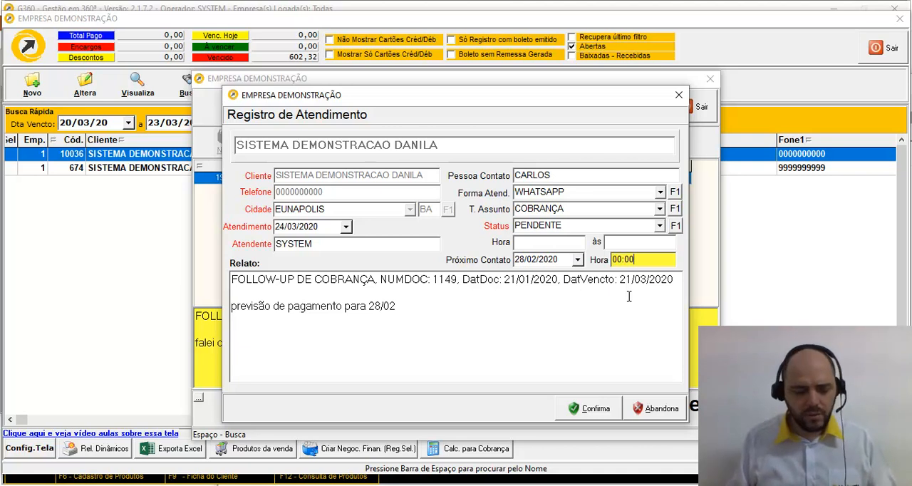
# Step: Clear the next contact date and save the WHATSAPP attendance record
pyautogui.hotkey('shift', 'Tab')
pyautogui.press('BackSpace')
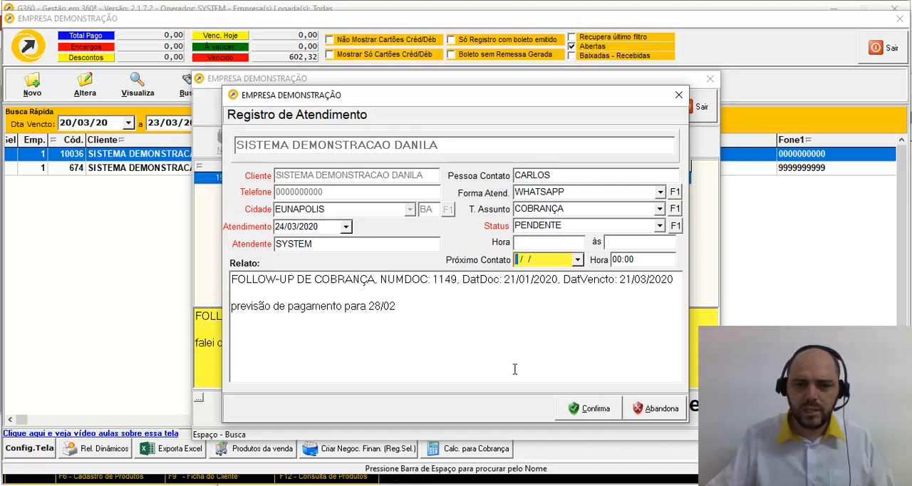
pyautogui.click(579, 419)
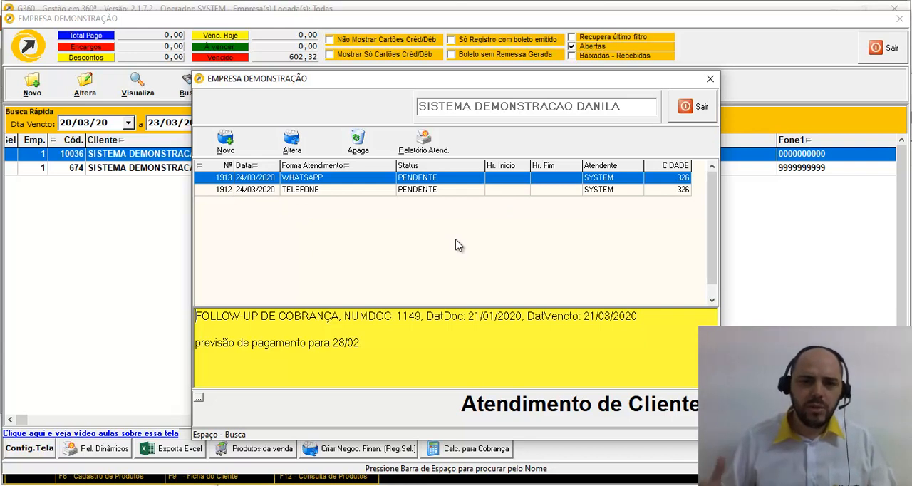
# Step: View the attendance report's filter options without running it, and compare the notes of the TELEFONE and WHATSAPP records
pyautogui.click(421, 148)
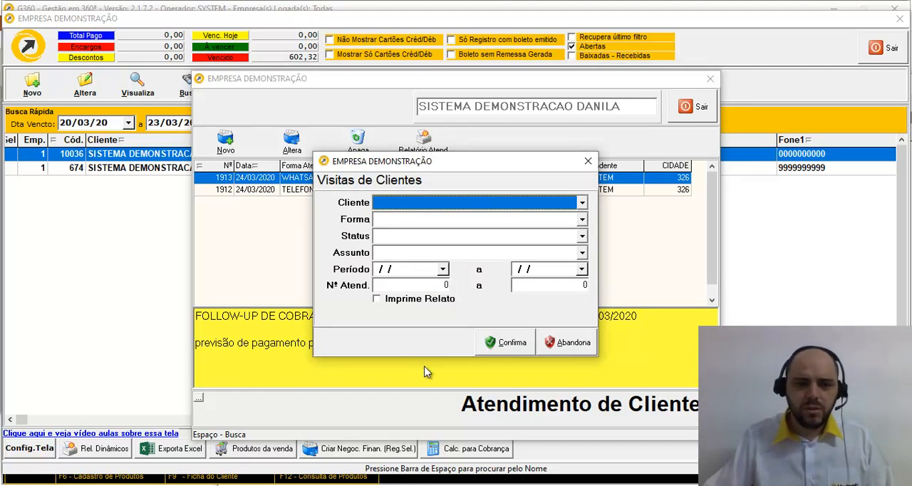
pyautogui.click(563, 344)
pyautogui.click(246, 190)
pyautogui.click(252, 179)
pyautogui.click(258, 190)
pyautogui.click(257, 178)
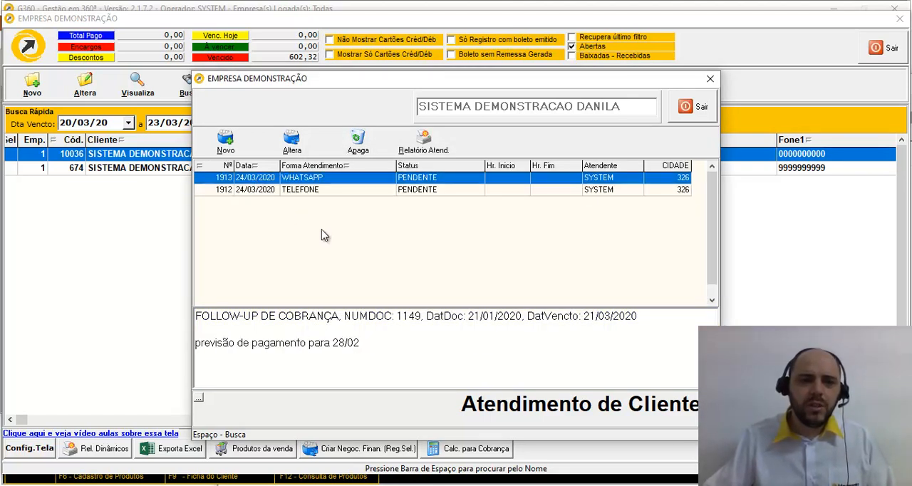
# Step: Leave the receivables list and find the follow-up customer in the customer register by customer code
pyautogui.press('Escape')
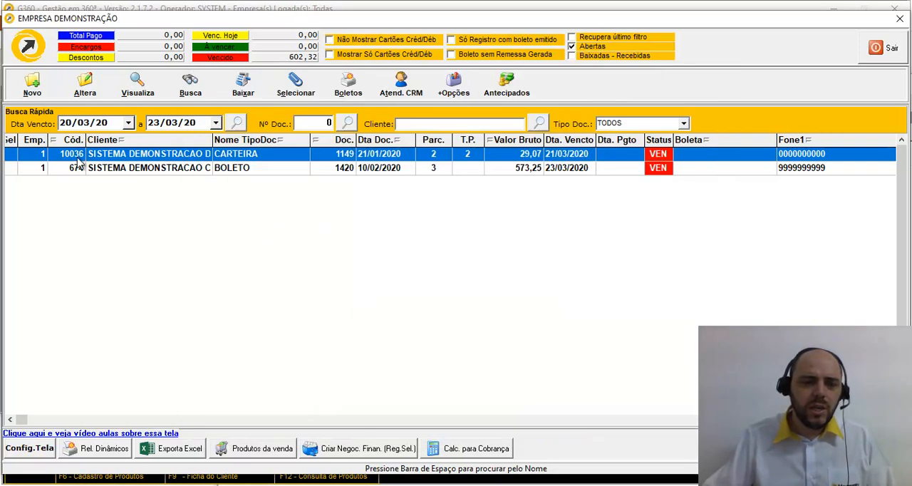
pyautogui.press('Escape')
pyautogui.click(30, 140)
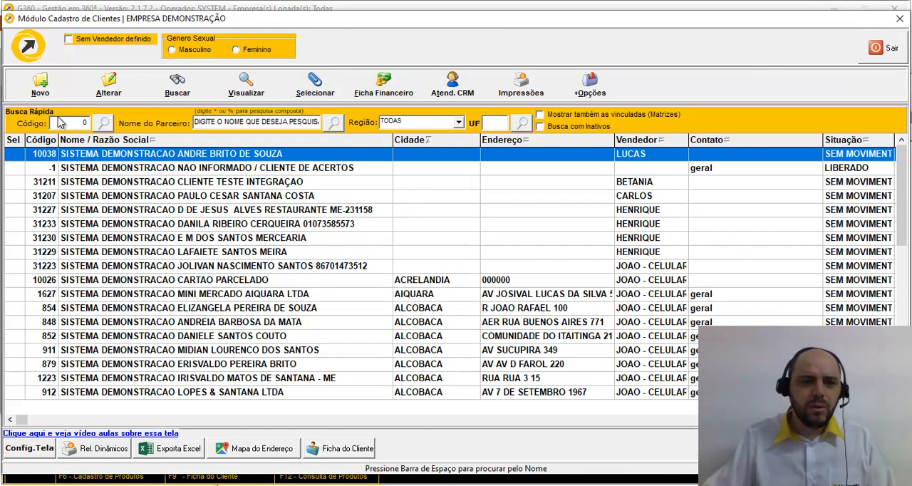
pyautogui.click(61, 123)
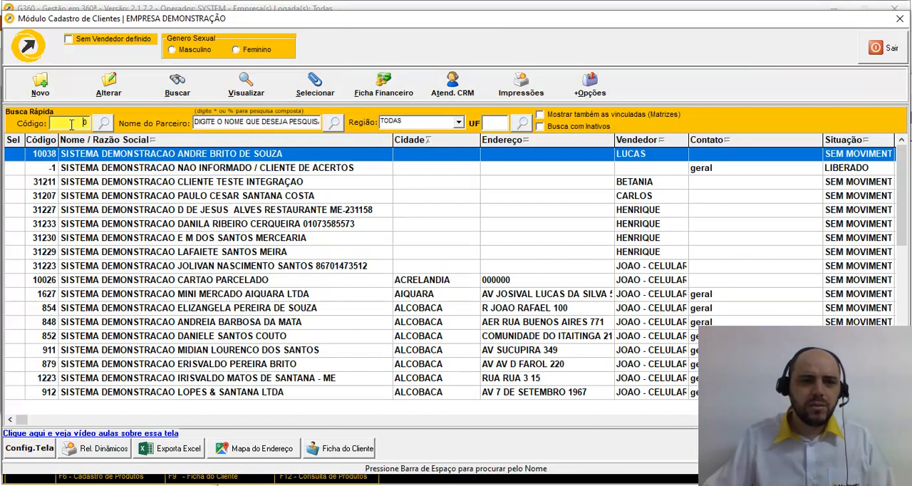
pyautogui.write('10036')
pyautogui.press('Return')
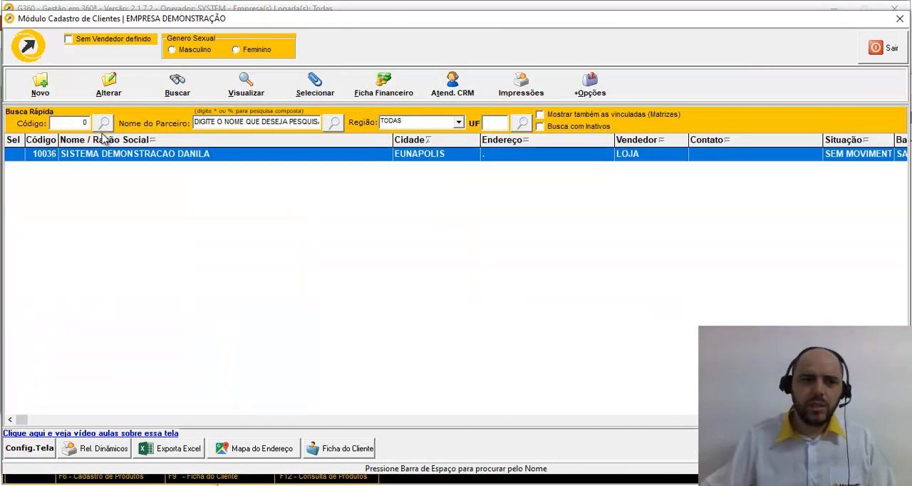
# Step: Open the customer's CRM attendance history from the customer register and compare the TELEFONE and WHATSAPP notes
pyautogui.click(457, 84)
pyautogui.click(330, 191)
pyautogui.click(330, 189)
pyautogui.press('Up')
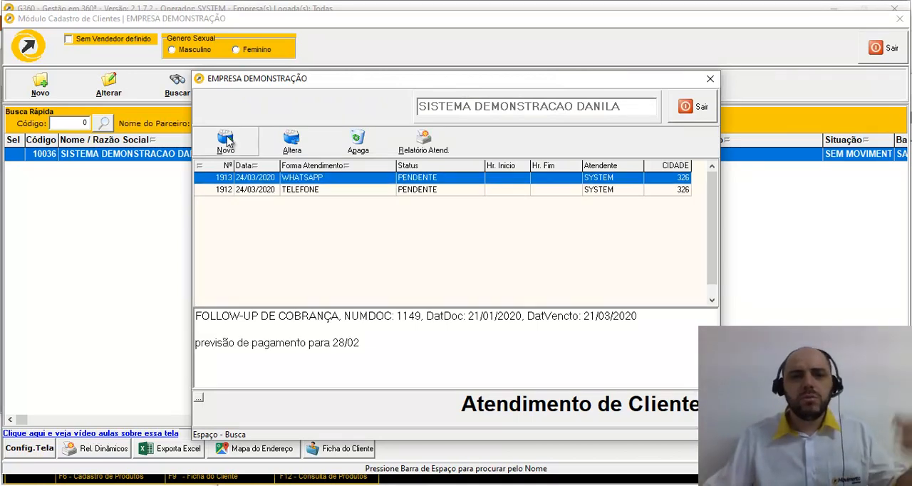
# Step: View the subject type options in a new attendance record and close the form without saving
pyautogui.click(226, 140)
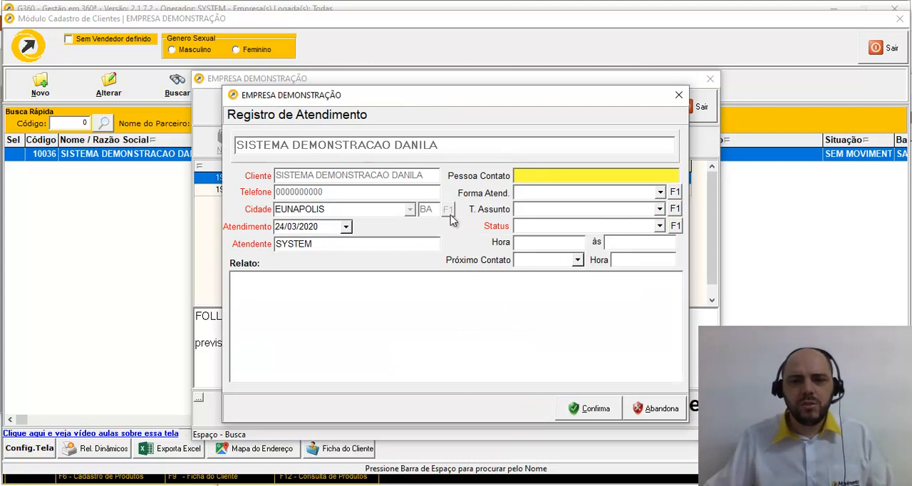
pyautogui.click(660, 209)
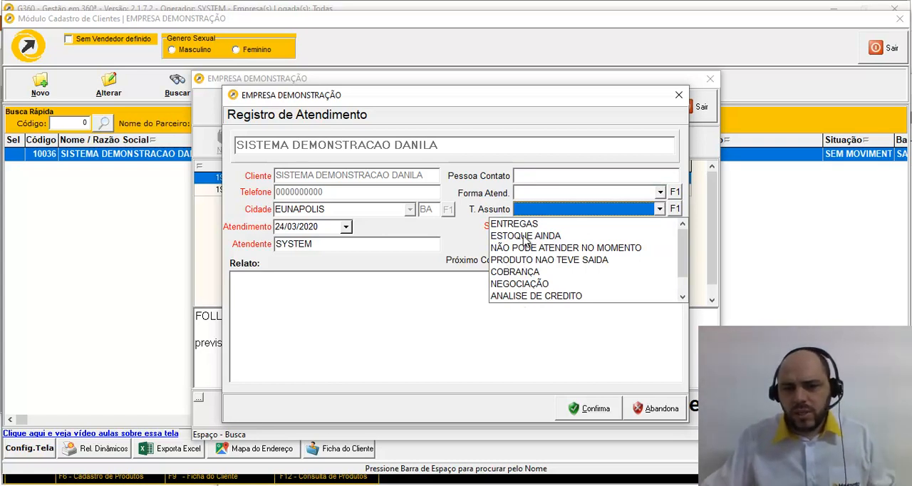
pyautogui.click(486, 194)
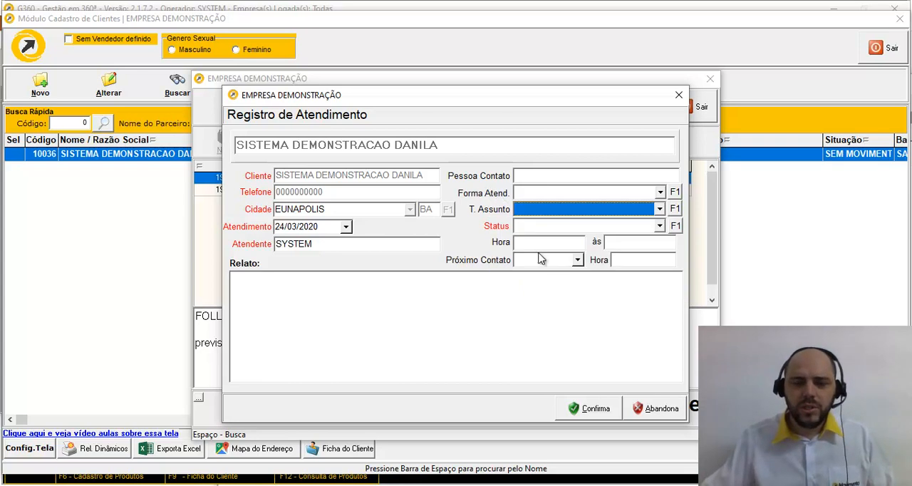
pyautogui.click(678, 95)
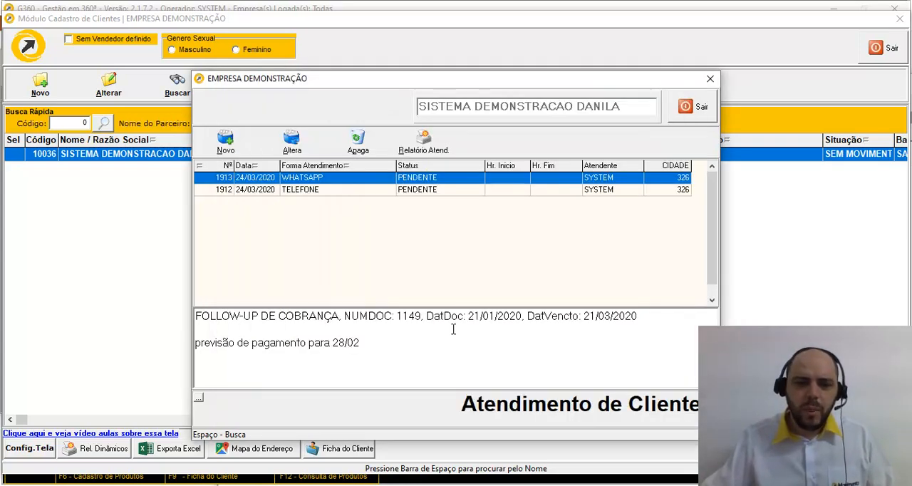
# Step: Review the note of the TELEFONE attendance record and return to the main screen
pyautogui.click(304, 333)
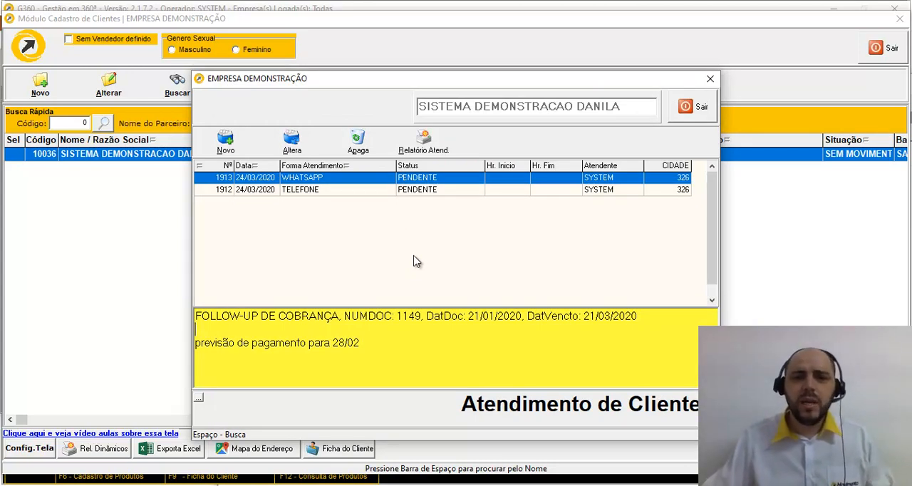
pyautogui.scroll(-1, 399, 214)
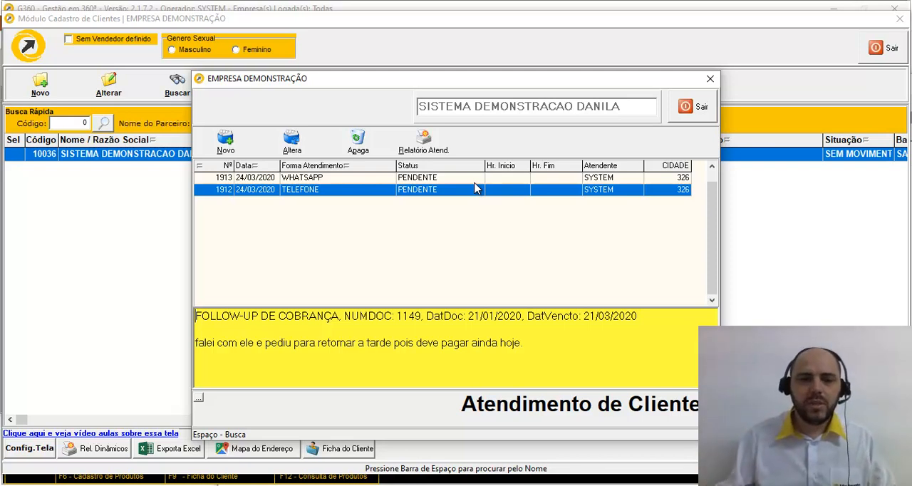
pyautogui.click(460, 238)
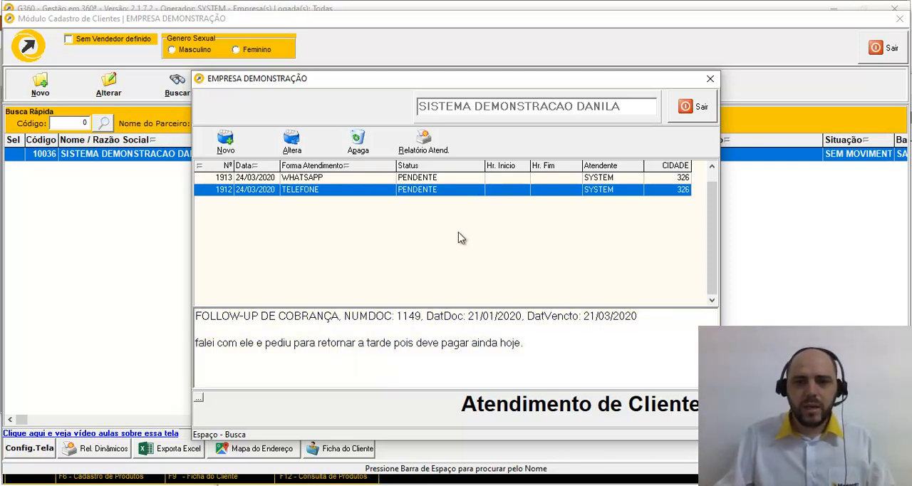
pyautogui.press('Escape')
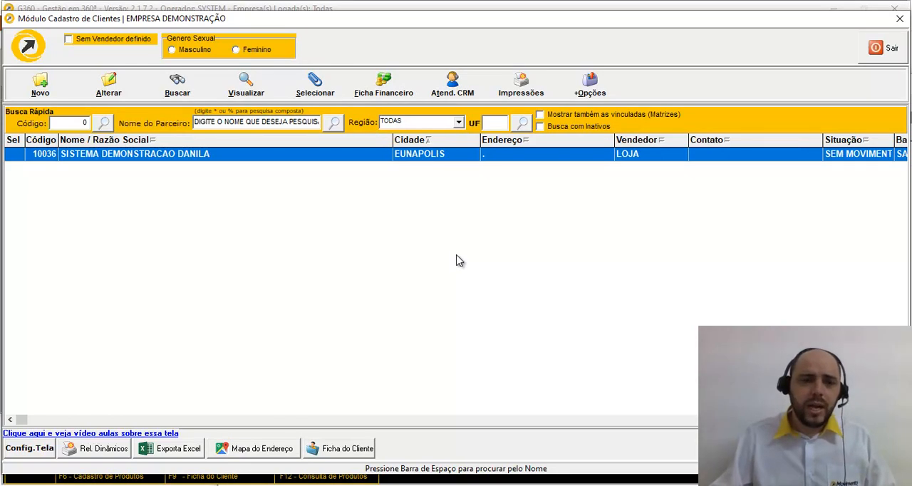
pyautogui.press('Escape')
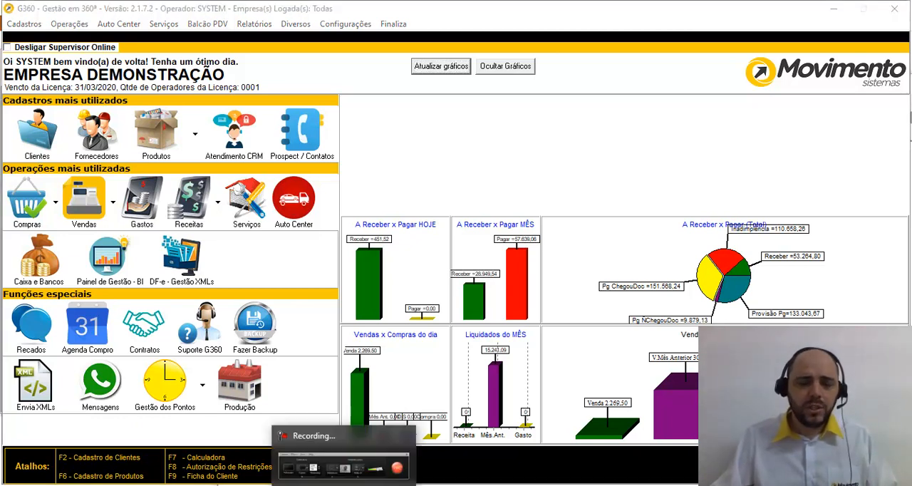
pyautogui.click(343, 485)
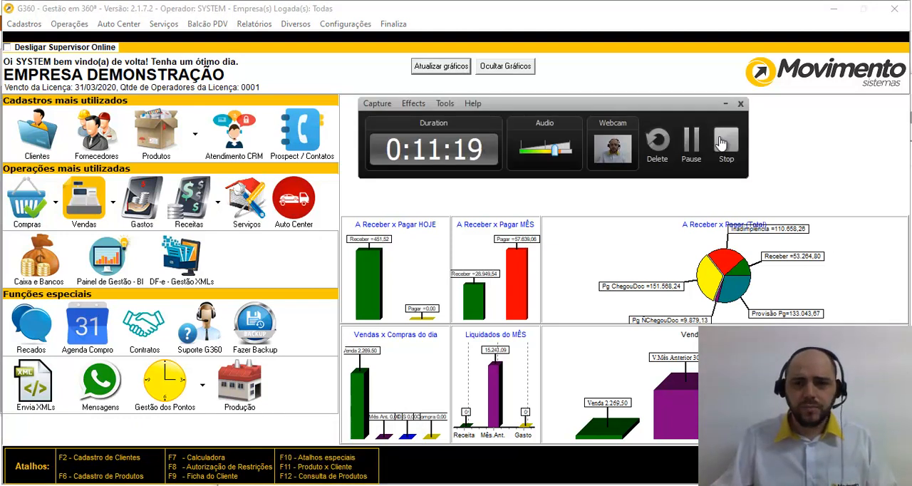
# Step: Open the dynamic financial report "Apuração da inadimplência - pela competência"
pyautogui.click(253, 23)
pyautogui.moveTo(298, 114)
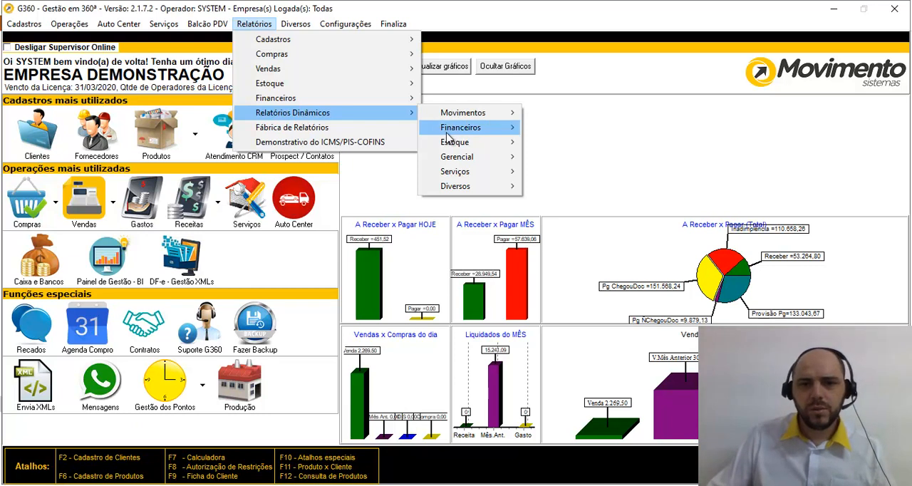
pyautogui.moveTo(449, 131)
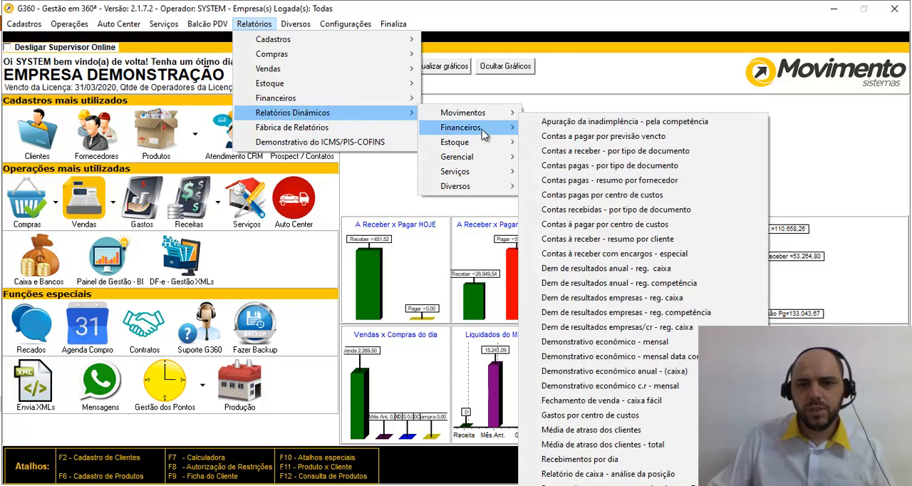
pyautogui.click(581, 130)
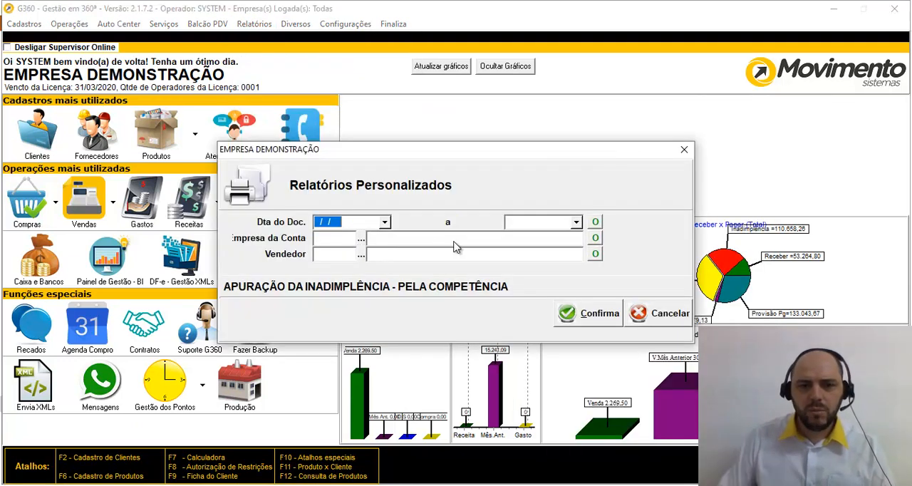
# Step: Generate the delinquency report for document dates from 24/03/2019 to 24/03/20
pyautogui.write('24/03/20')
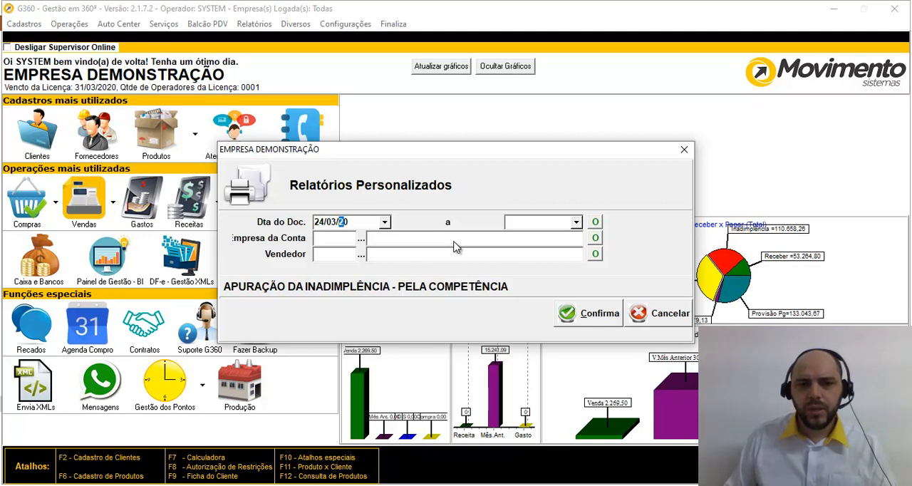
pyautogui.write('19')
pyautogui.press('Tab')
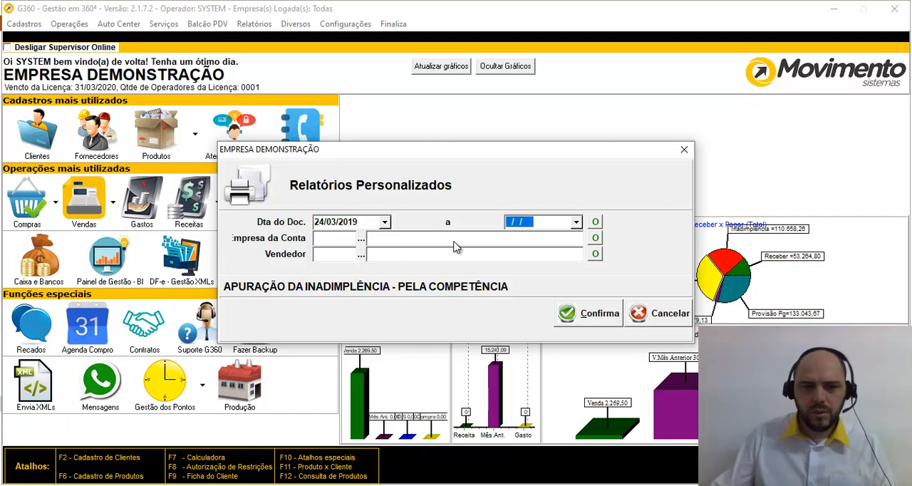
pyautogui.press('space')
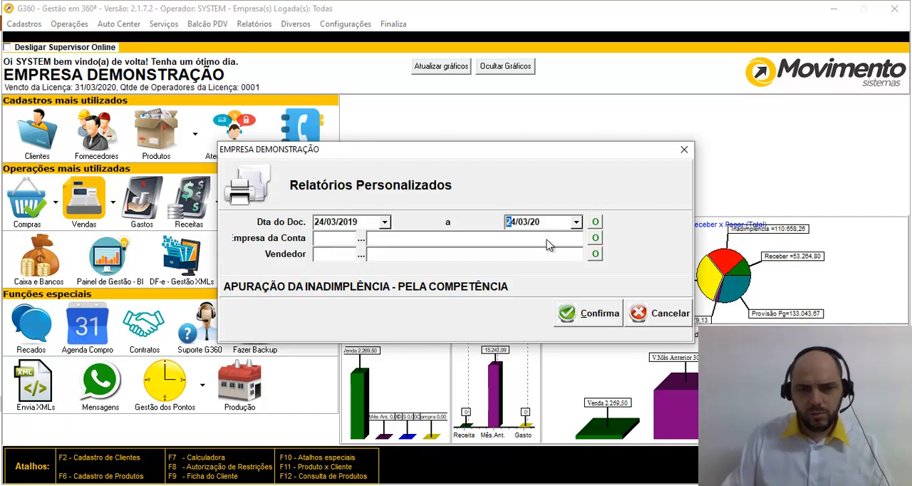
pyautogui.click(581, 318)
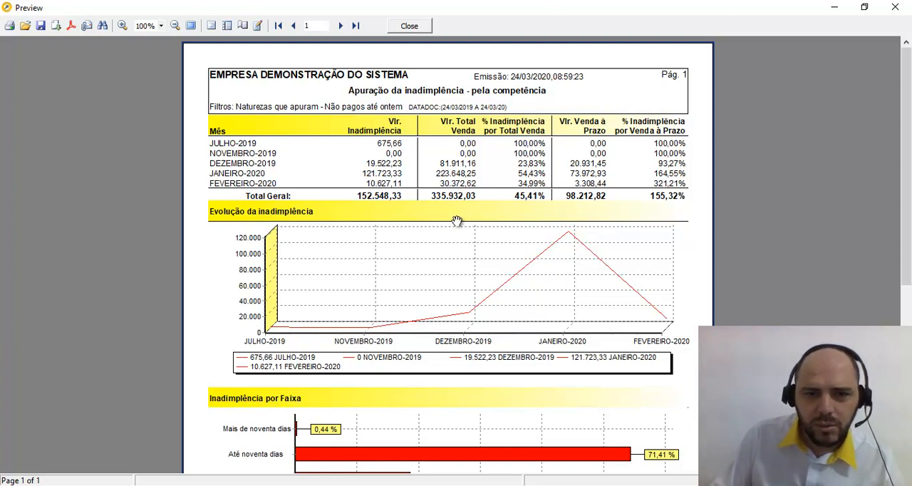
# Step: Examine the report's monthly delinquency table, evolution chart and overdue ranges, and close it without issuing it again
pyautogui.scroll(-2, 448, 253)
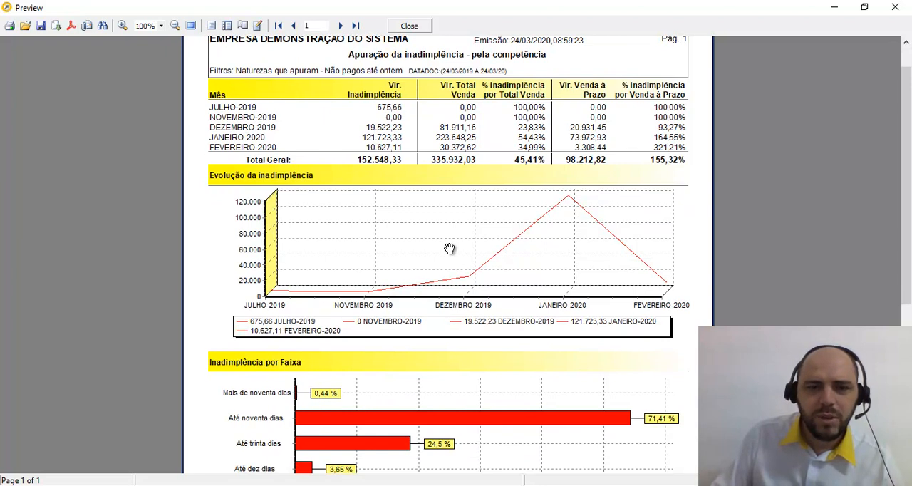
pyautogui.scroll(1, 450, 248)
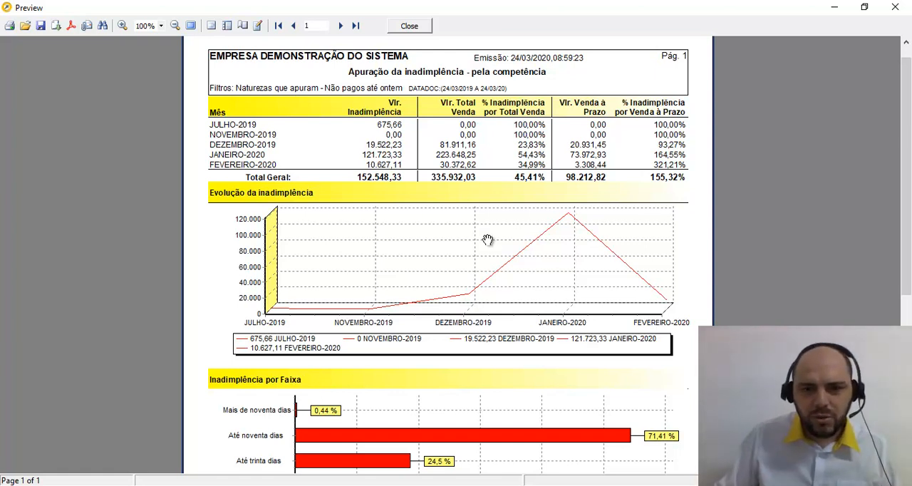
pyautogui.press('Escape')
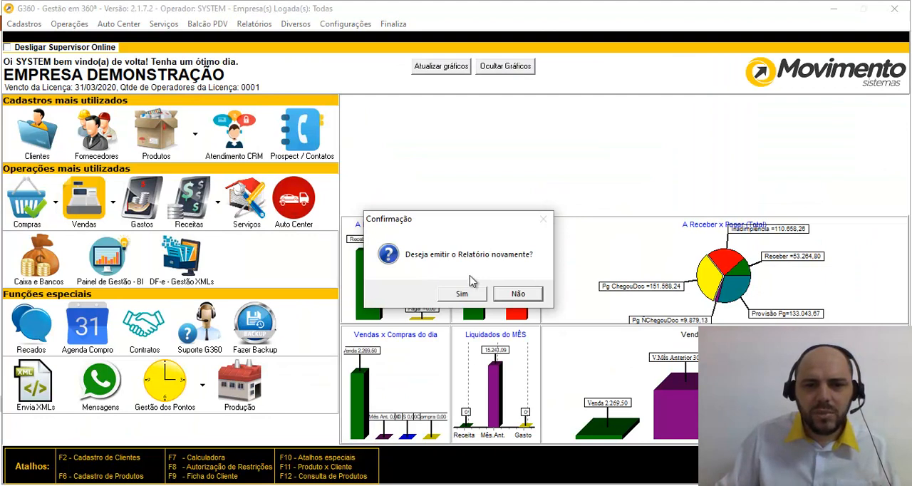
pyautogui.click(516, 294)
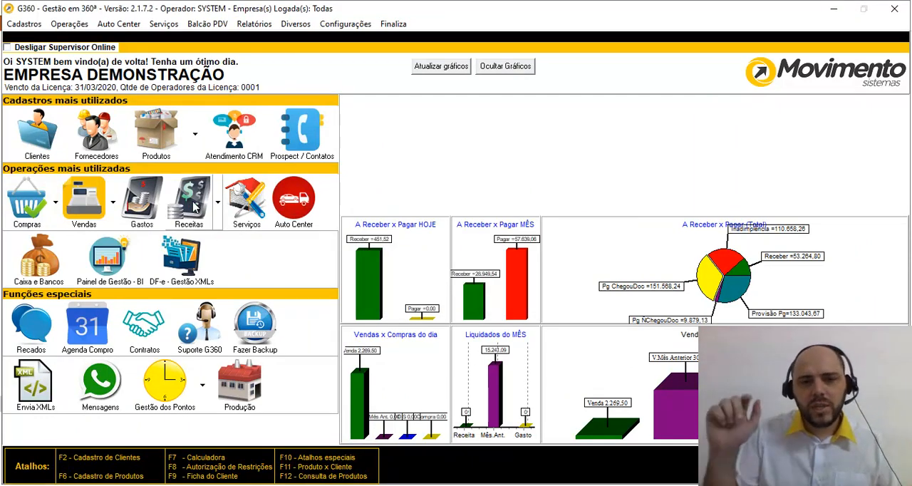
# Step: Open the receivables list and filter it by due dates from 20/03/20 to 23/03/20
pyautogui.click(193, 205)
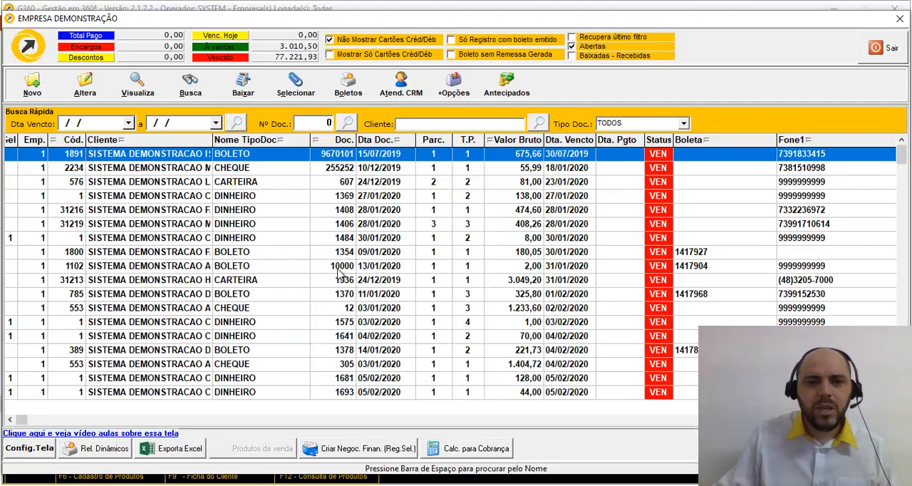
pyautogui.doubleClick(114, 127)
pyautogui.doubleClick(191, 122)
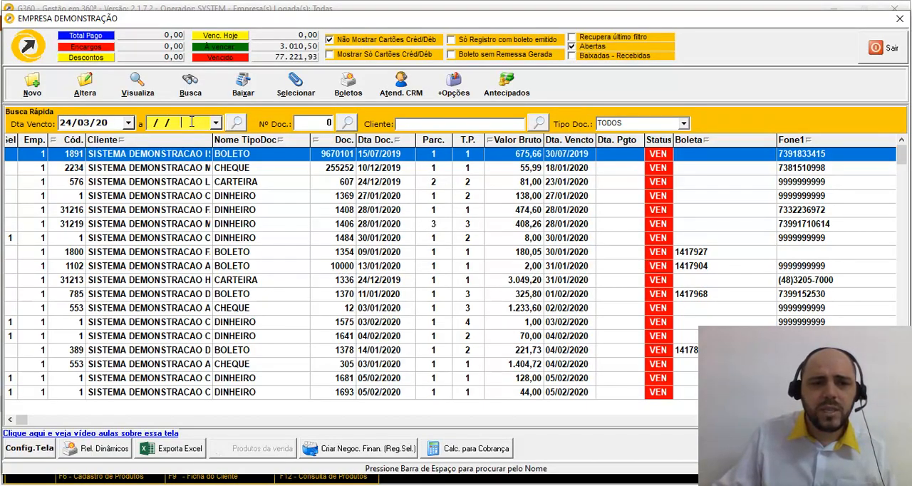
pyautogui.click(234, 123)
pyautogui.click(122, 124)
pyautogui.write('20')
pyautogui.press('Tab')
pyautogui.write('23')
pyautogui.press('Tab')
pyautogui.press('Return')
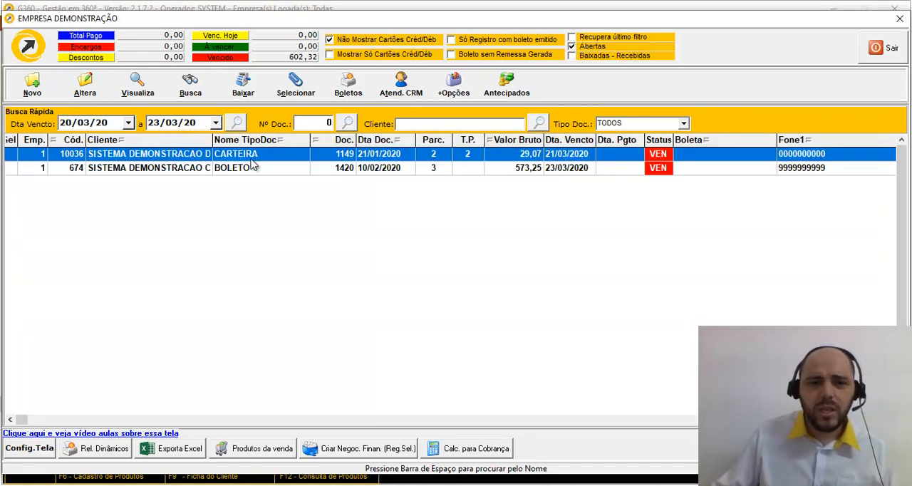
# Step: Open the CRM attendance history for the CARTEIRA receivable due 21/03/2020 and review its WHATSAPP and TELEFONE notes
pyautogui.click(411, 100)
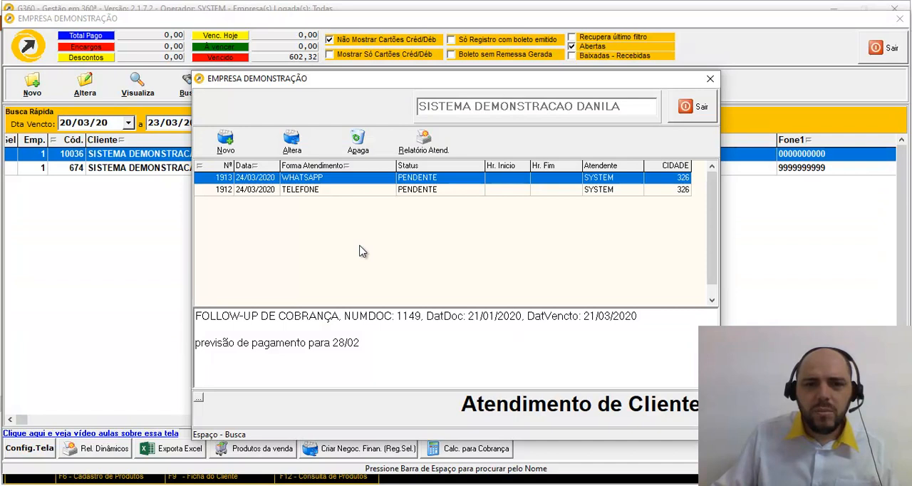
pyautogui.click(325, 193)
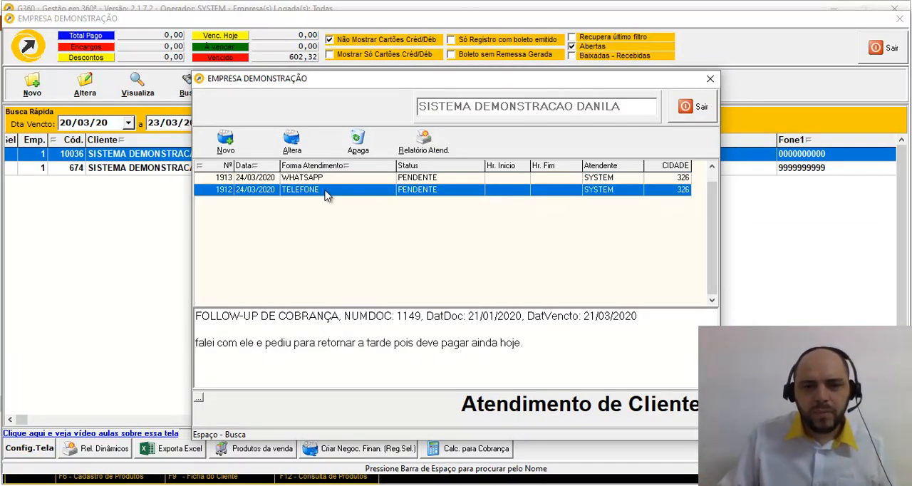
pyautogui.press('Up')
pyautogui.press('Down')
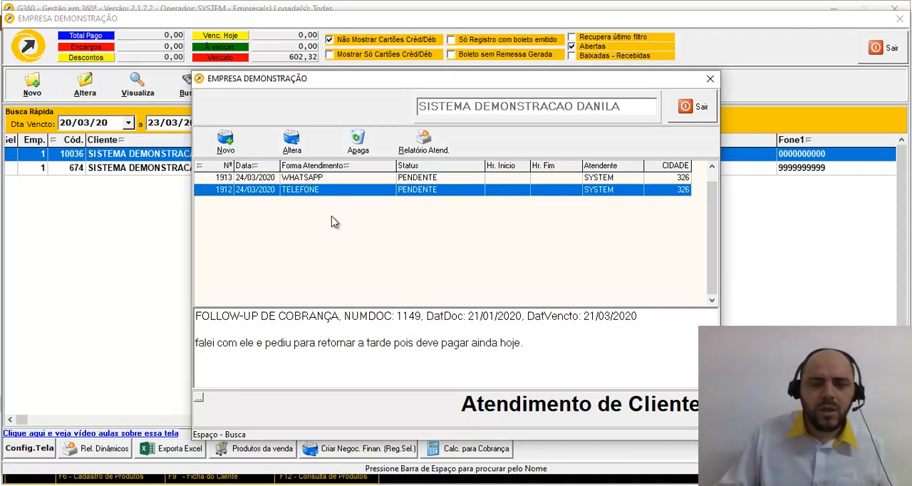